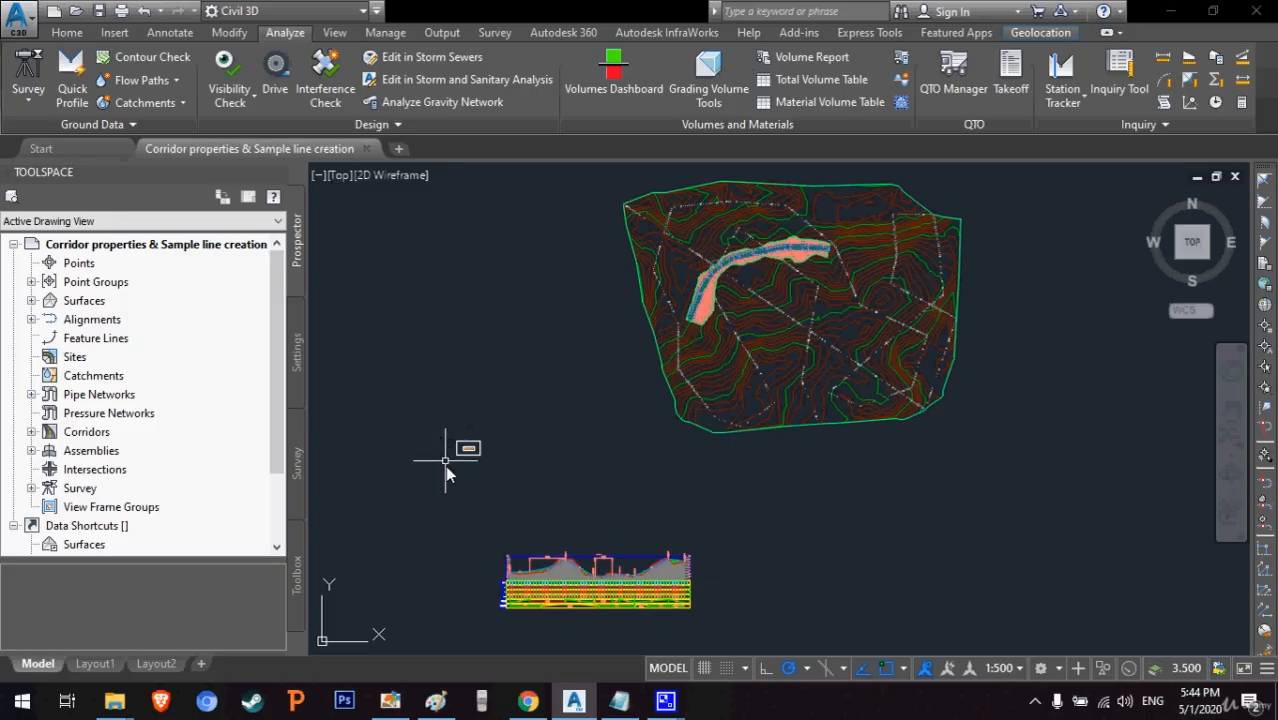
- Open the input parameters of the assembly's left LaneOutsideSuperWithWidening subassembly
scroll(452, 462, "up", 5)
scroll(553, 329, "up", 1)
scroll(656, 283, "up", 3)
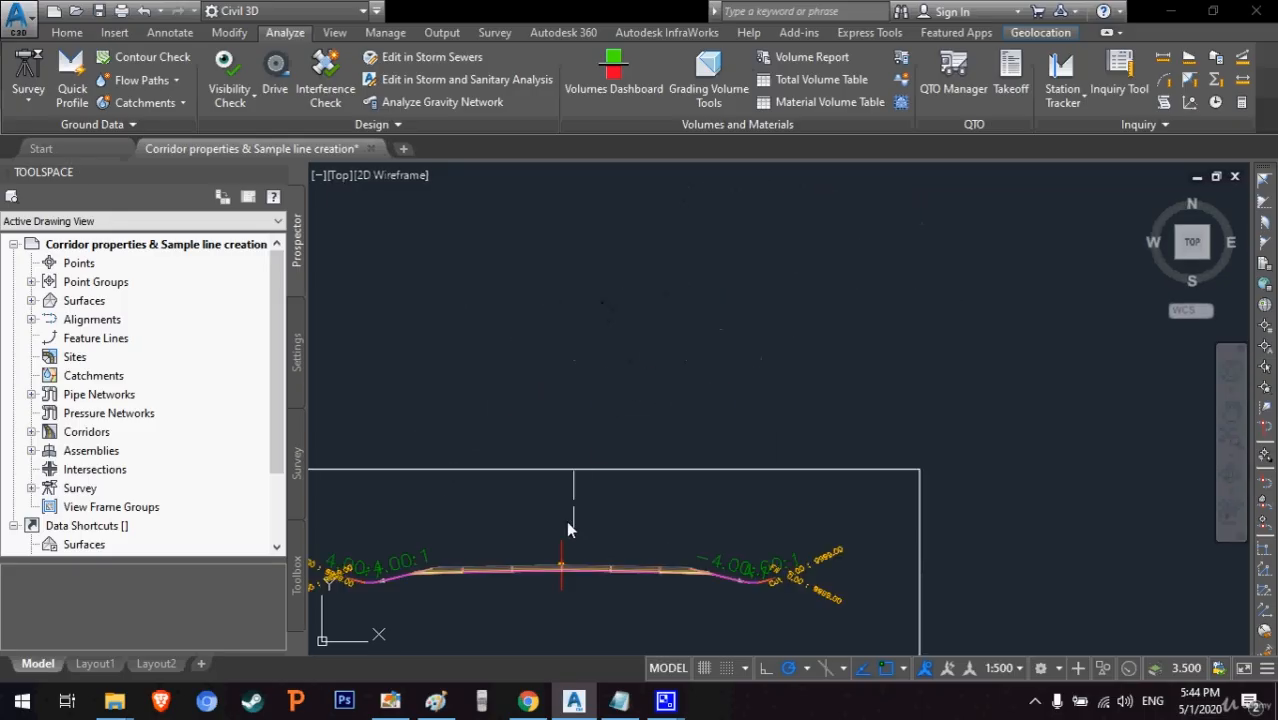
left_click(522, 569)
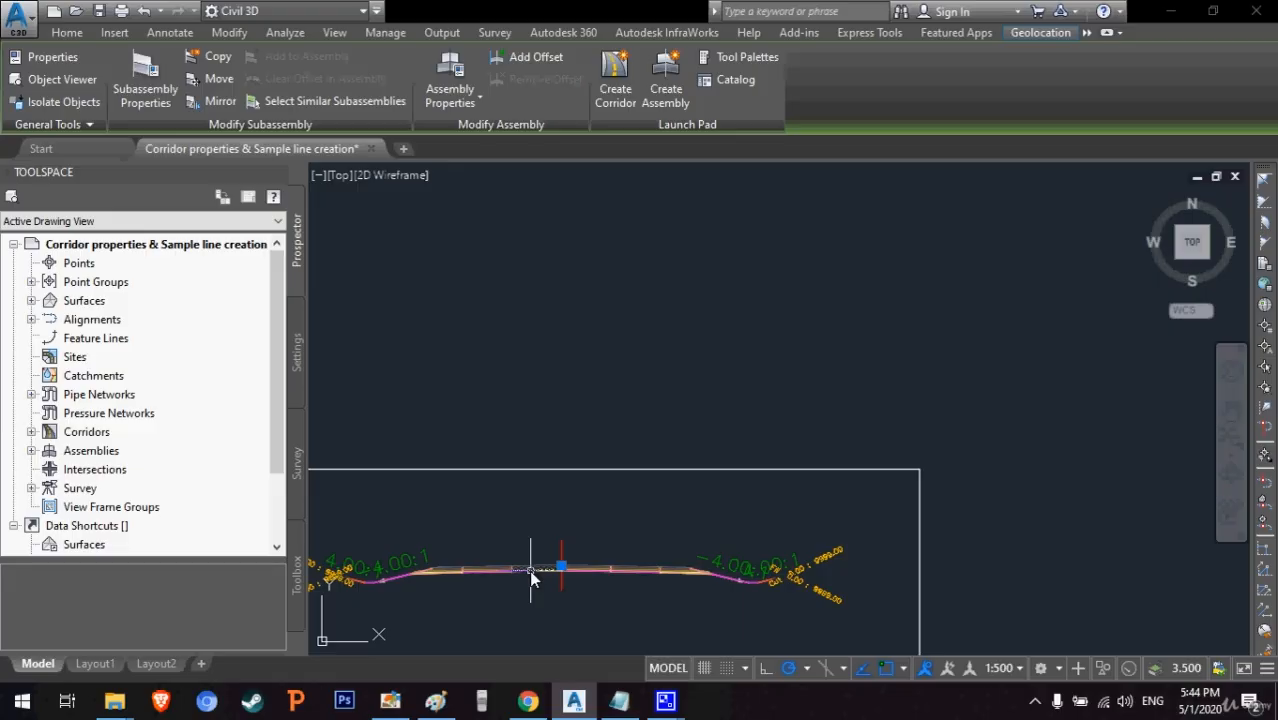
left_click(147, 92)
left_click(440, 141)
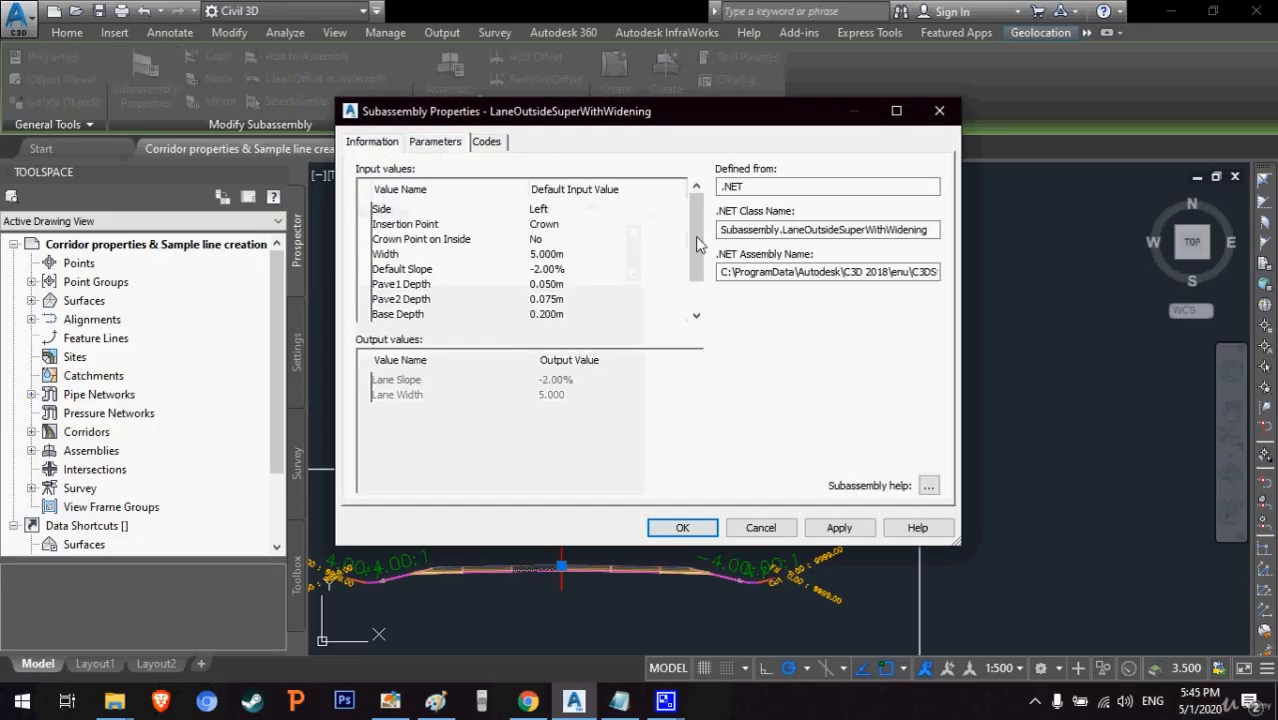
- Review the lane's Pave1, Pave2, Base and Subbase depth parameters, then leave its properties without changes and deselect it
scroll(697, 280, "down", 3)
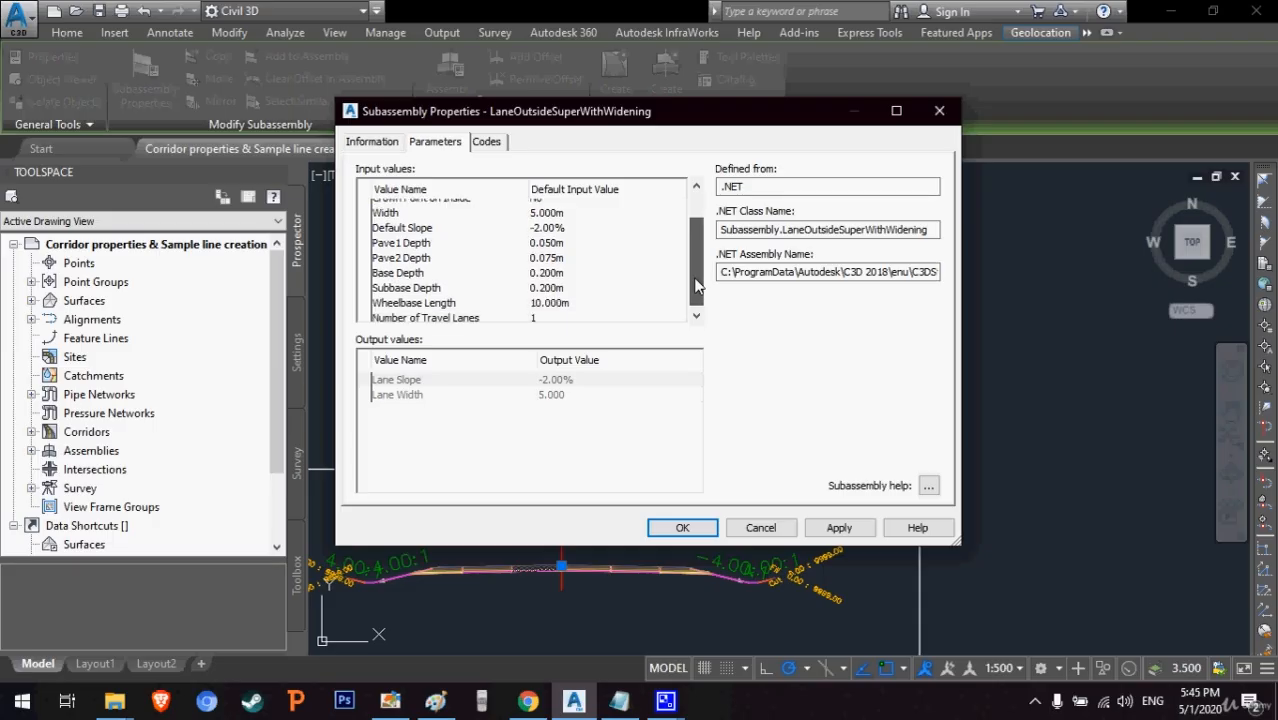
left_click(420, 244)
left_click(420, 258)
left_click(420, 273)
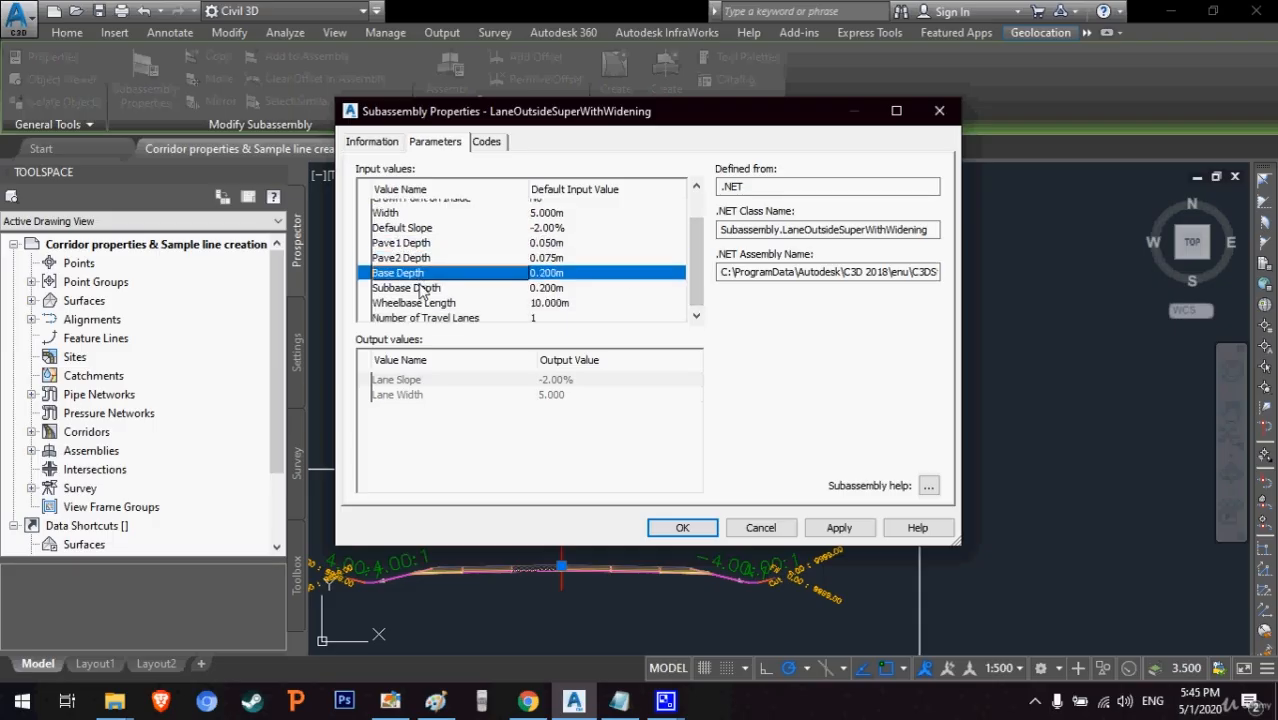
left_click(422, 288)
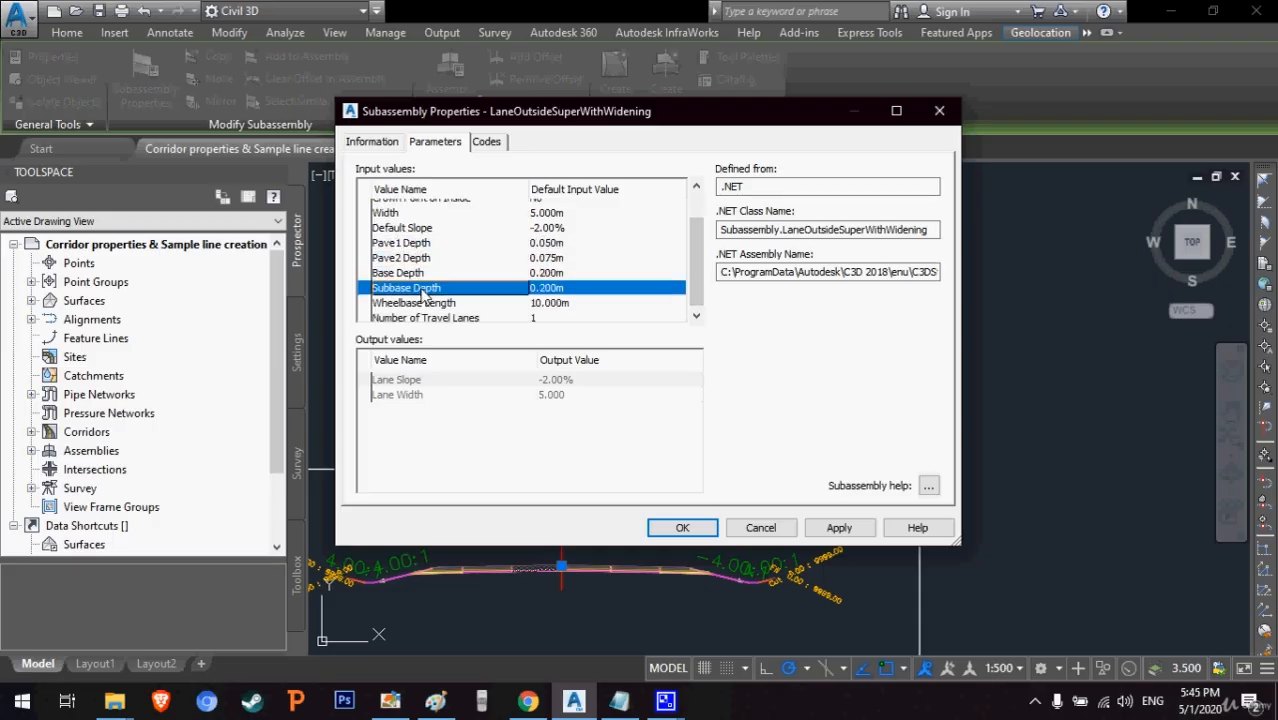
left_click(758, 524)
scroll(573, 421, "down", 6)
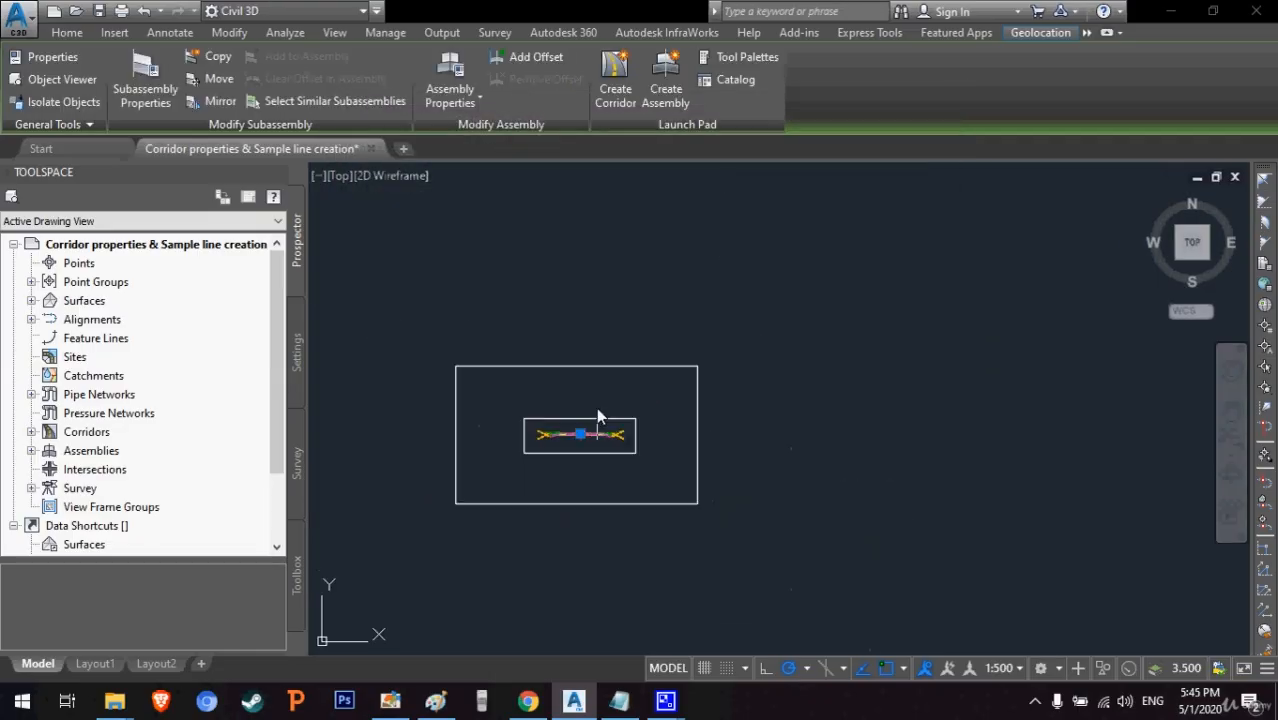
scroll(787, 389, "up", 2)
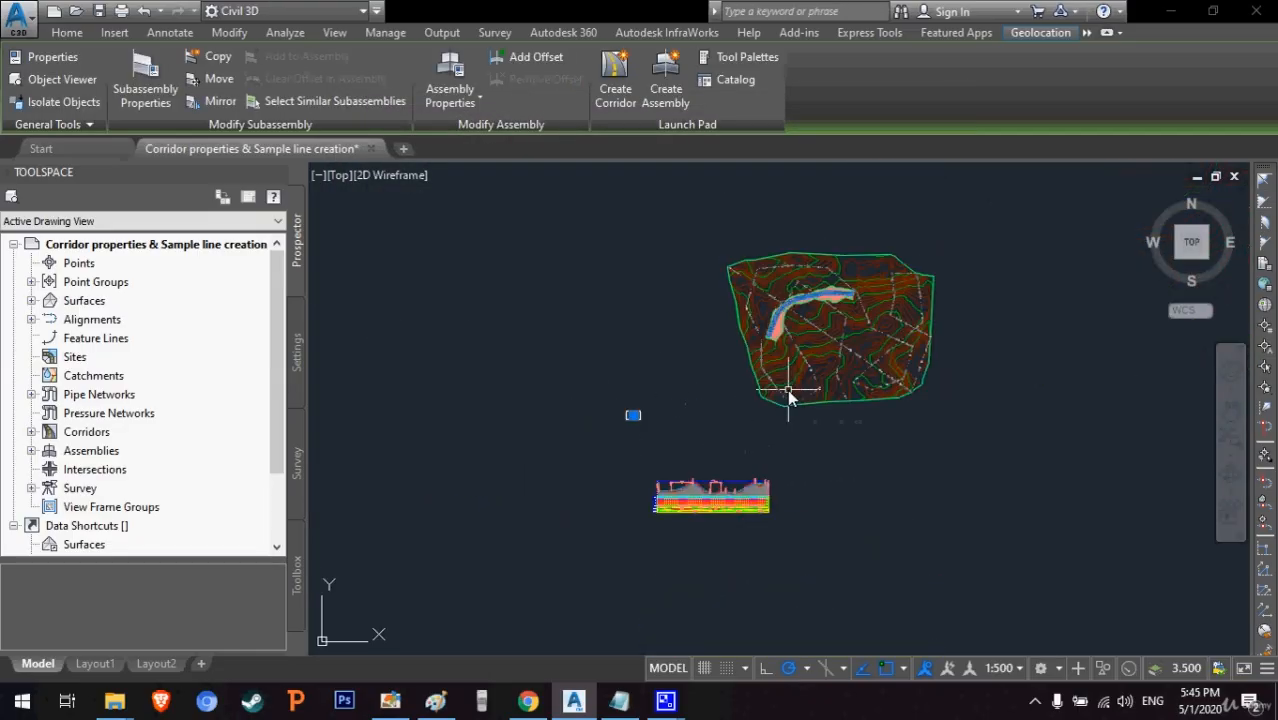
key("Escape")
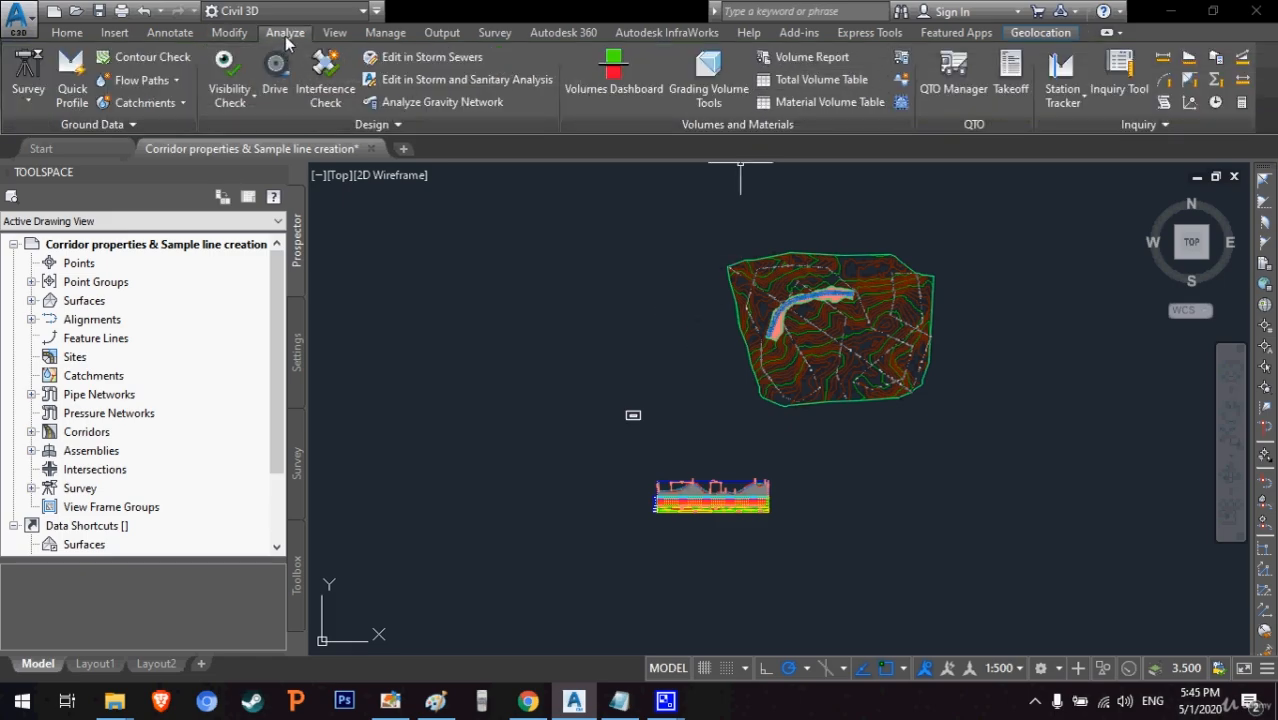
- Start computing materials for alignment Exam 1 and sample line group SL Collection - 1, using the Earthworks quantity takeoff criteria
left_click(905, 64)
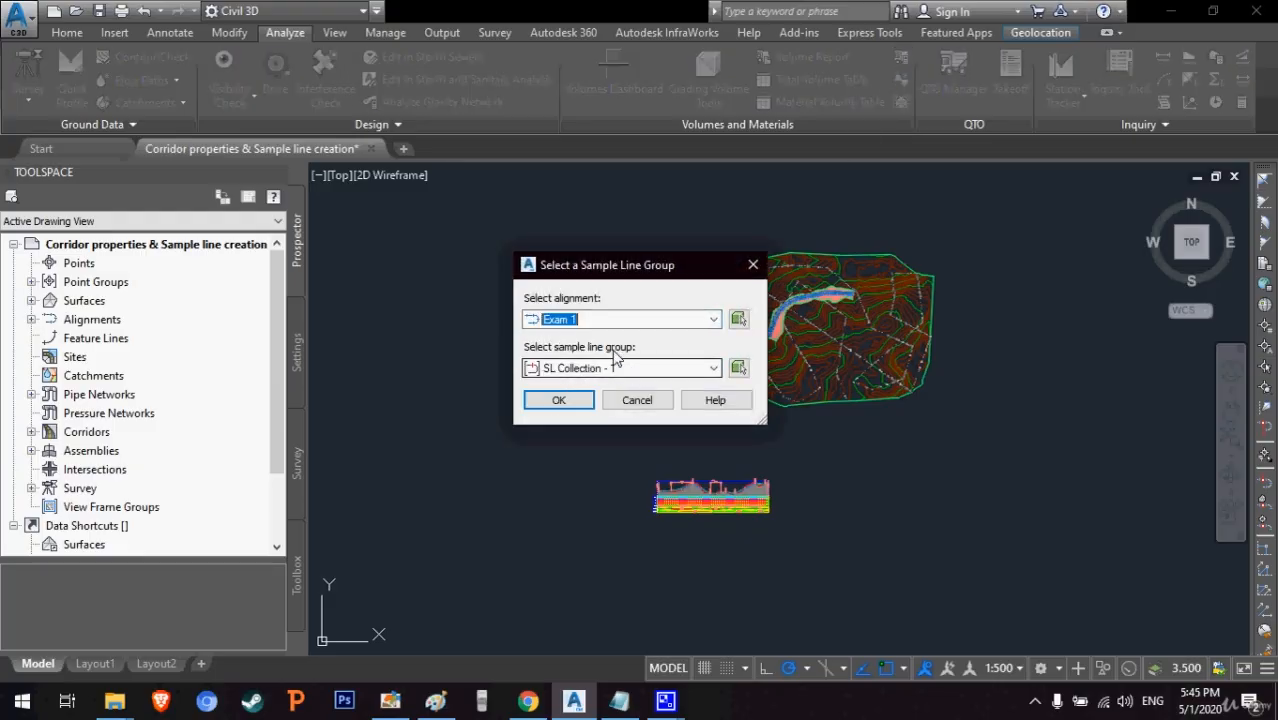
left_click(713, 369)
left_click(598, 386)
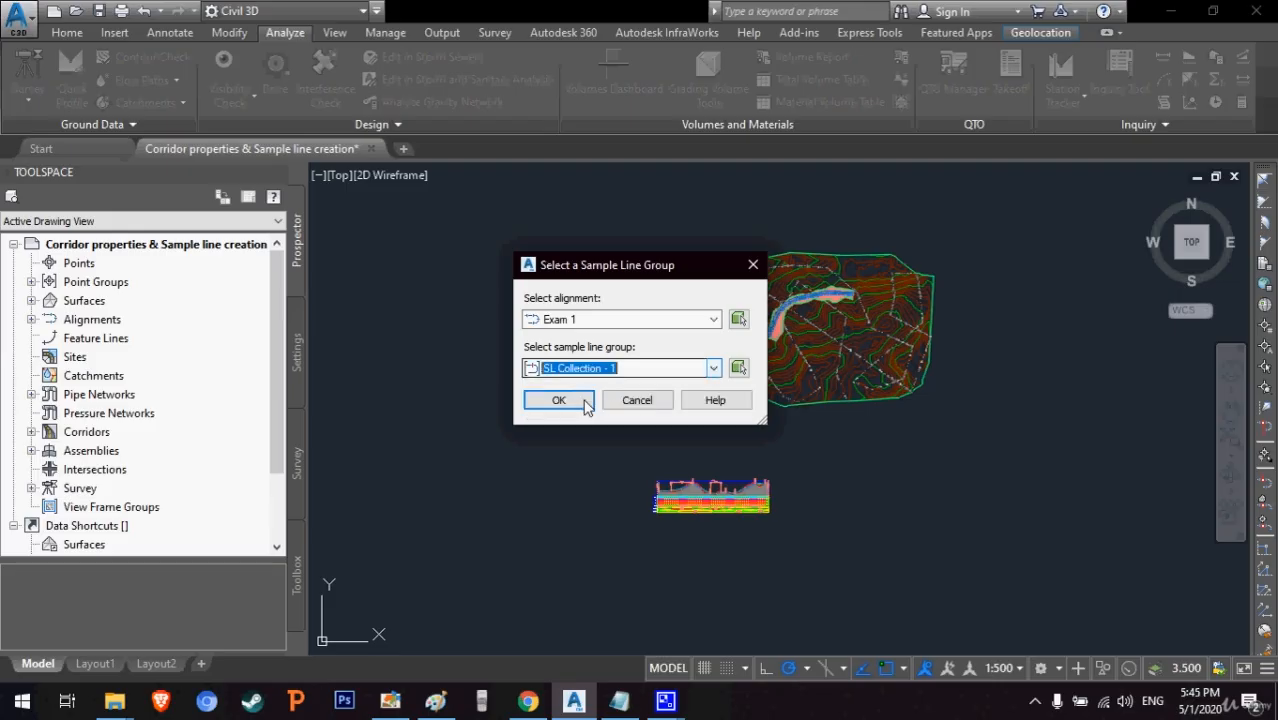
left_click(578, 406)
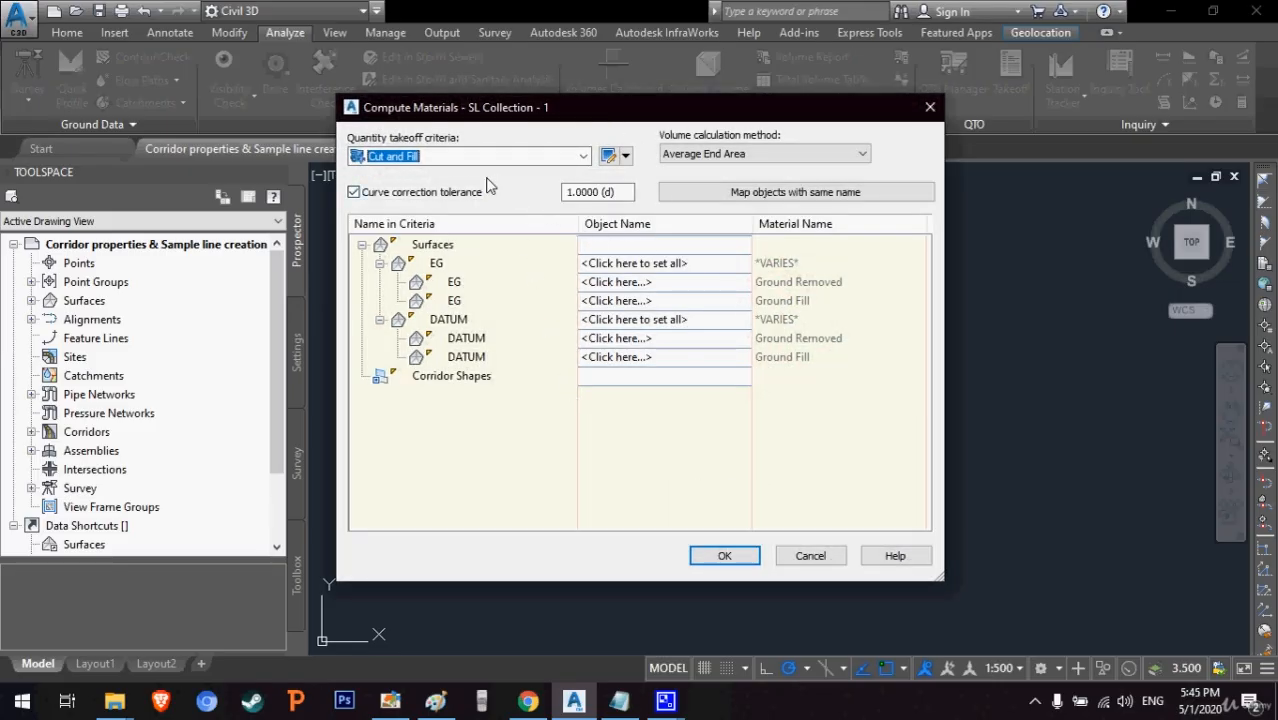
left_click(583, 156)
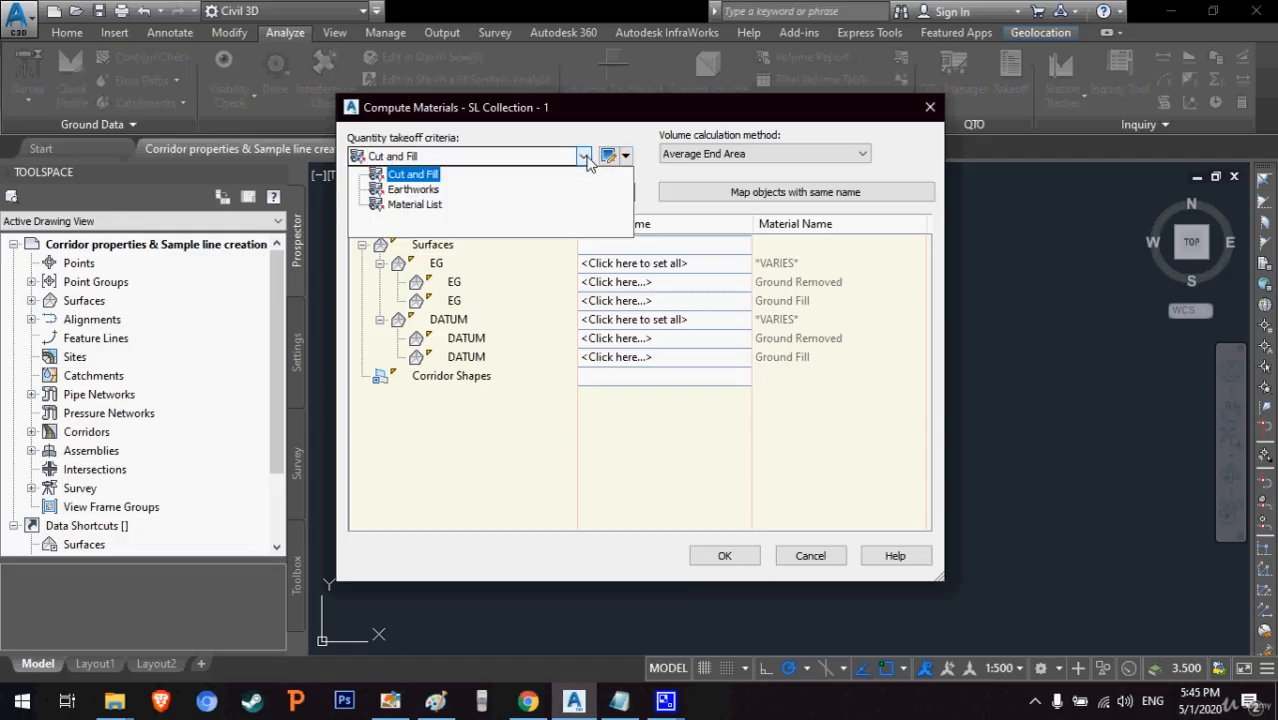
left_click(420, 186)
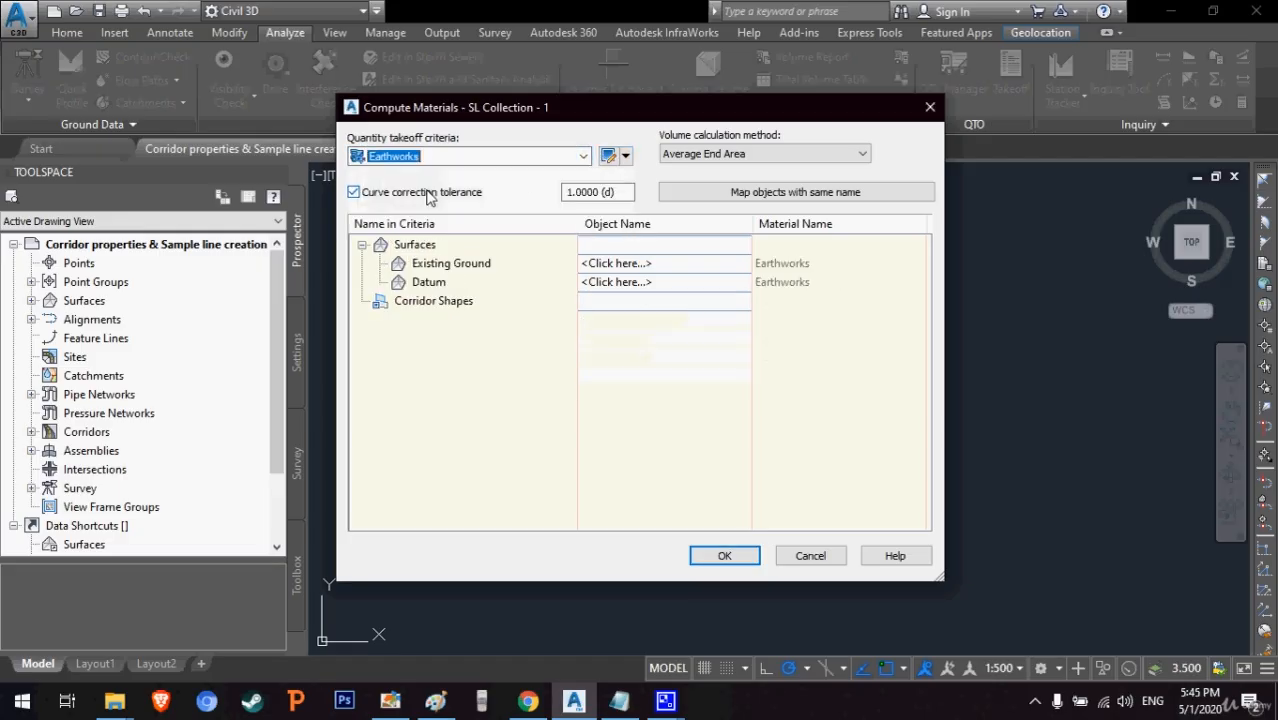
- Assign Ex Surface to Existing Ground and Corridor1 Corridor1 - (1) to Datum, and compute the materials
left_click(650, 268)
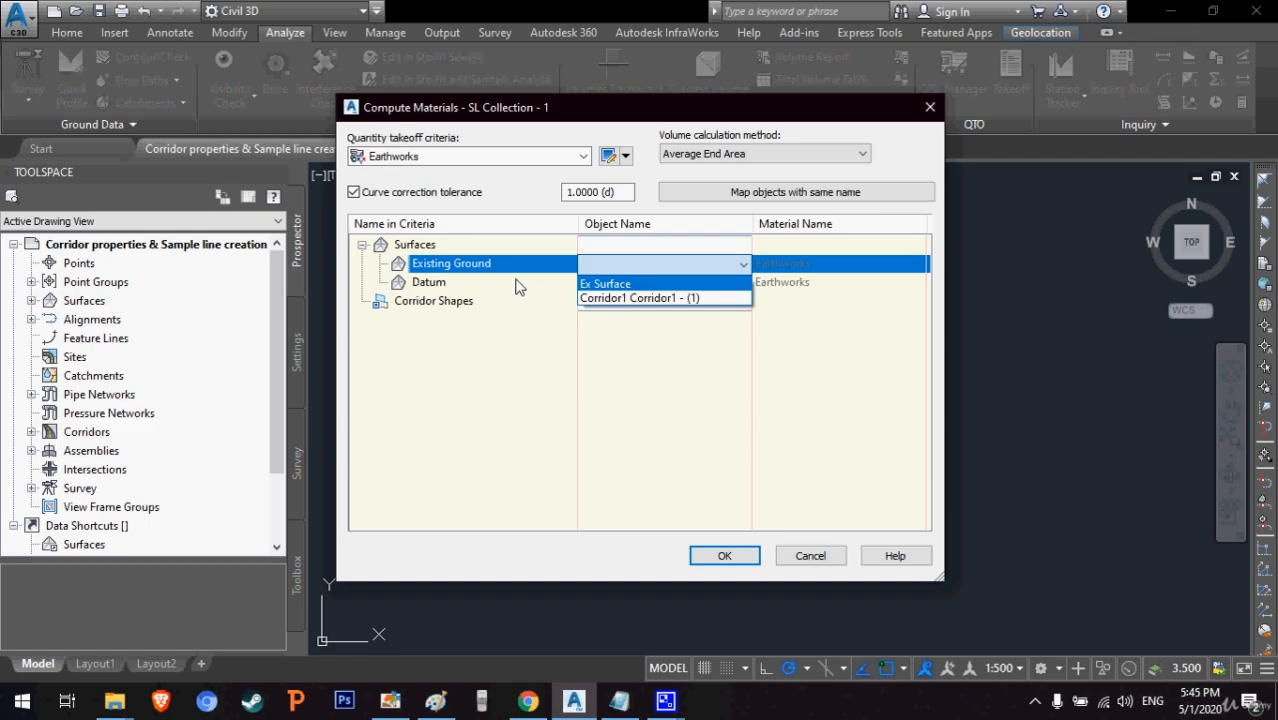
left_click(634, 287)
left_click(628, 290)
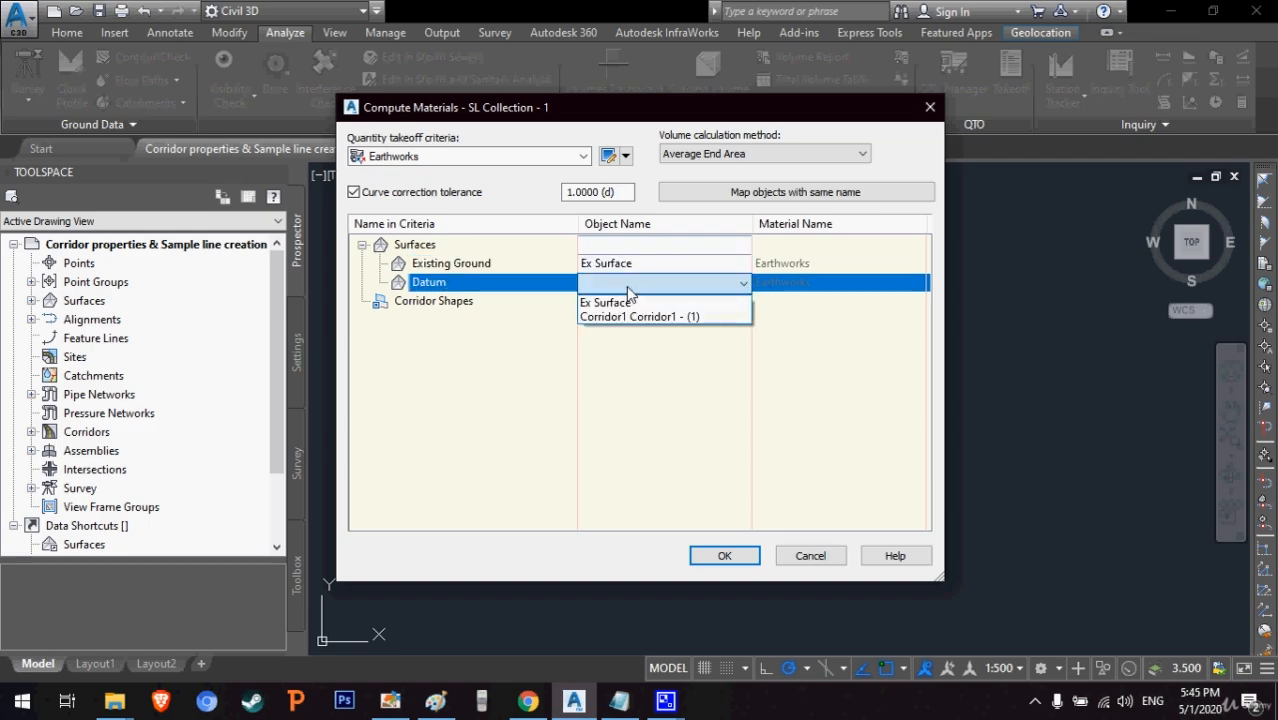
left_click(645, 317)
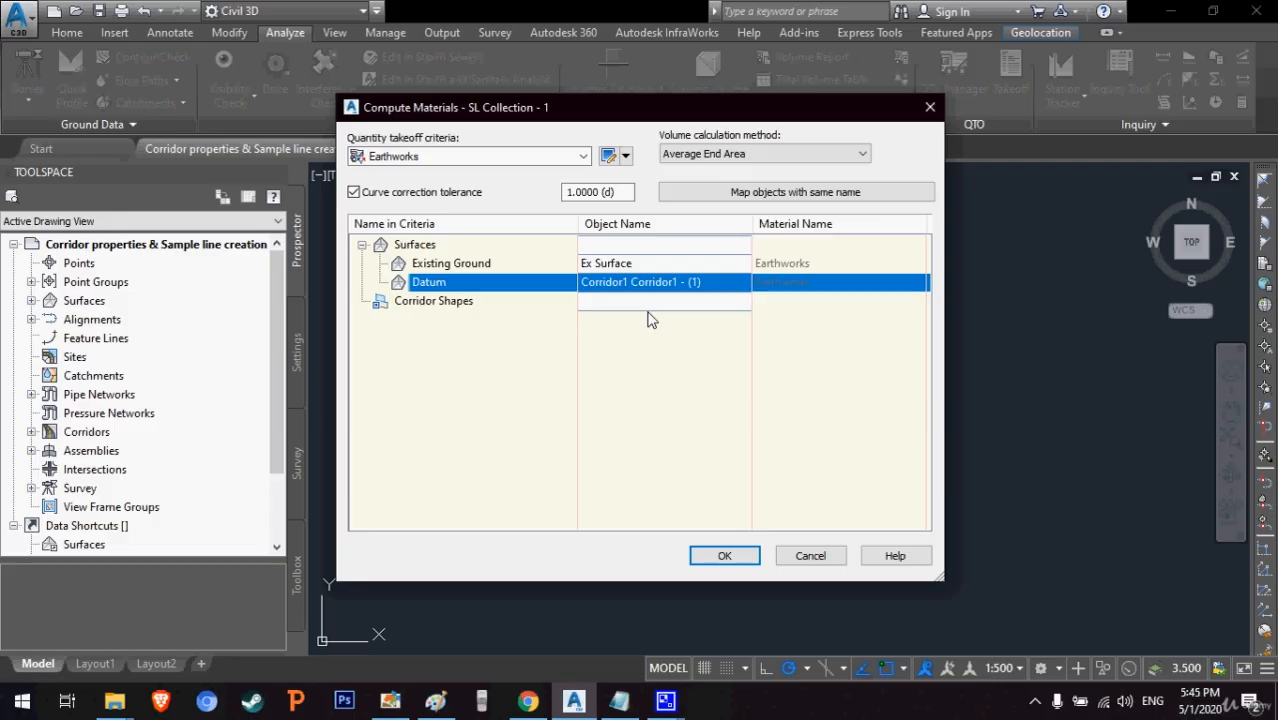
left_click(712, 556)
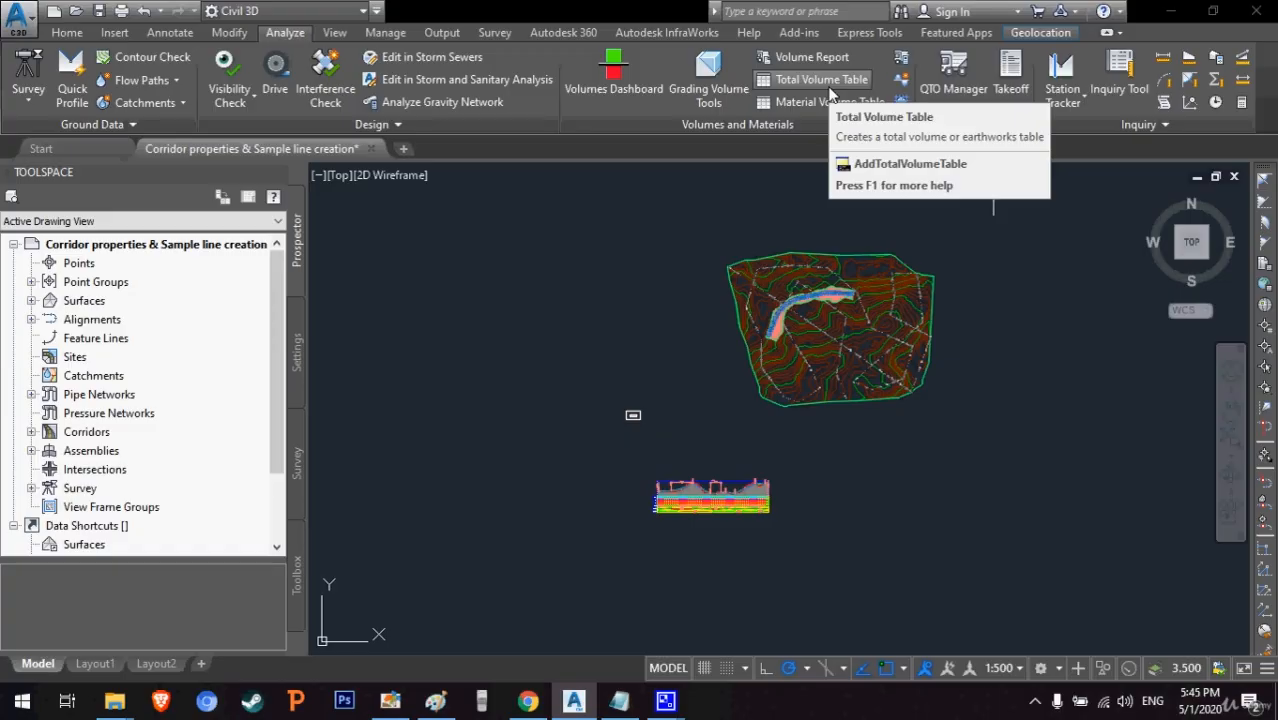
- Create a dynamic Cut and Fill total volume table for Material List - (1) and place it below the surface, beside the profile view
left_click(820, 80)
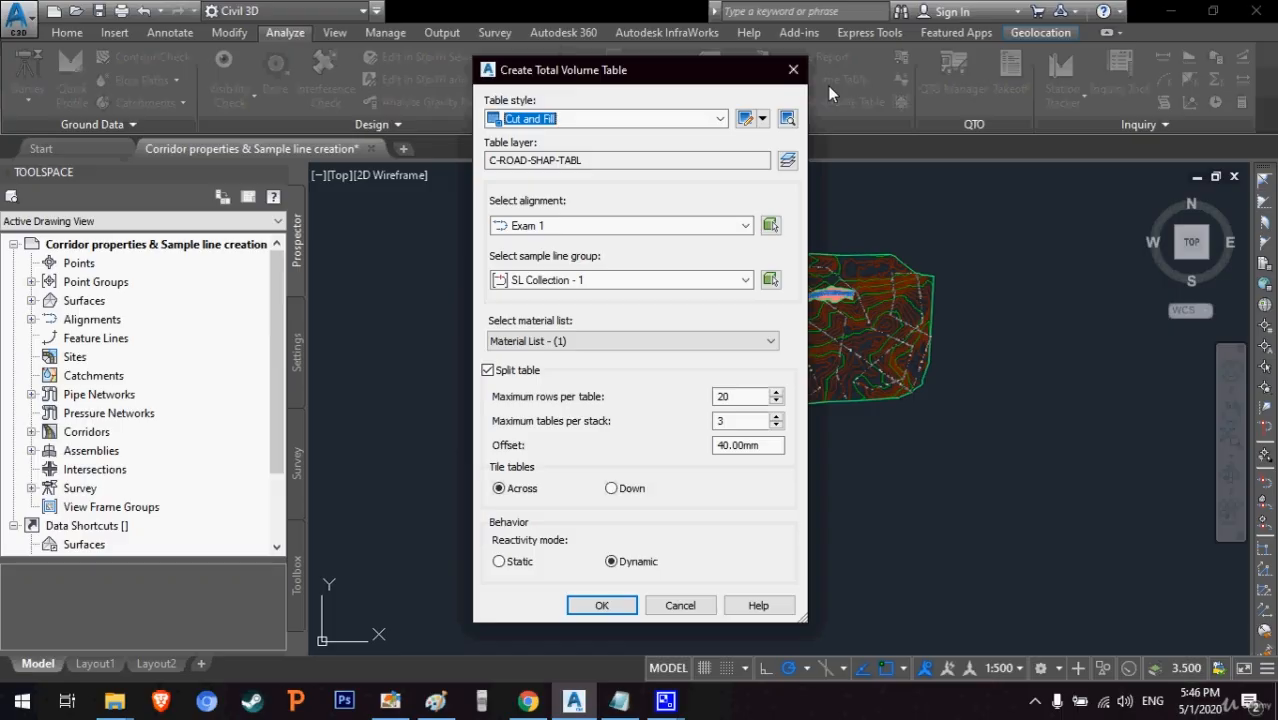
left_click(618, 606)
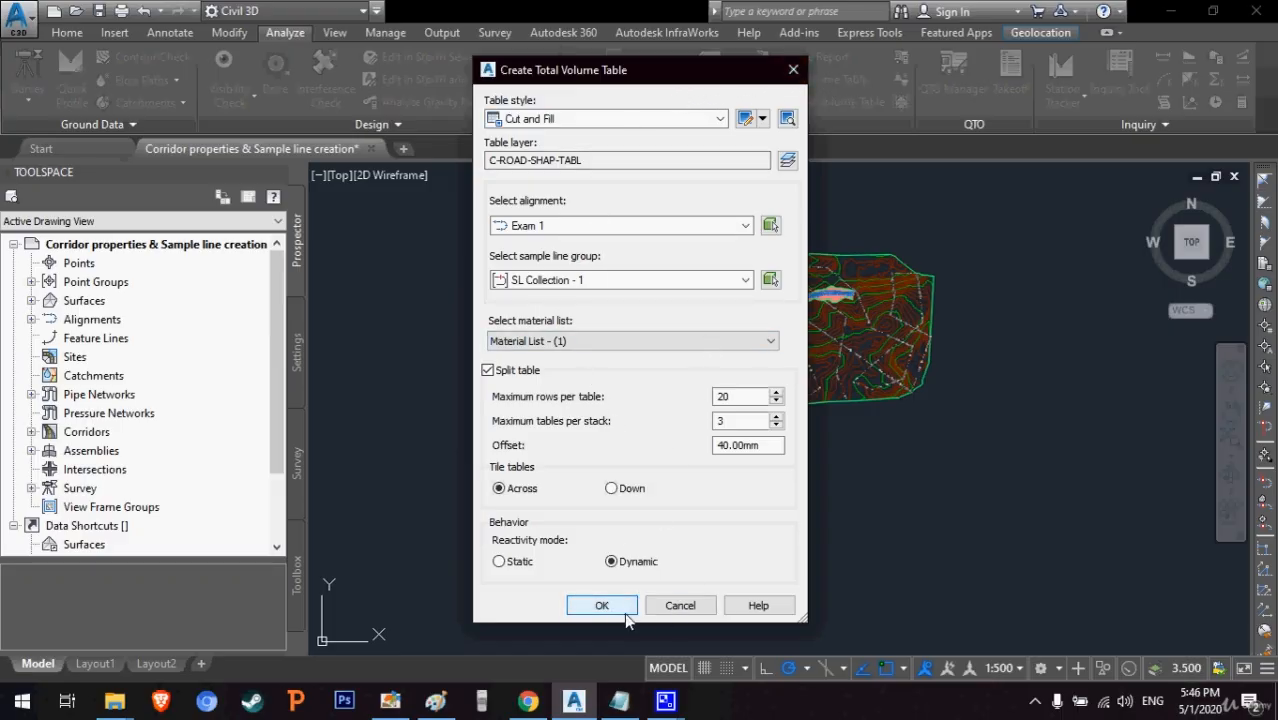
left_click(602, 606)
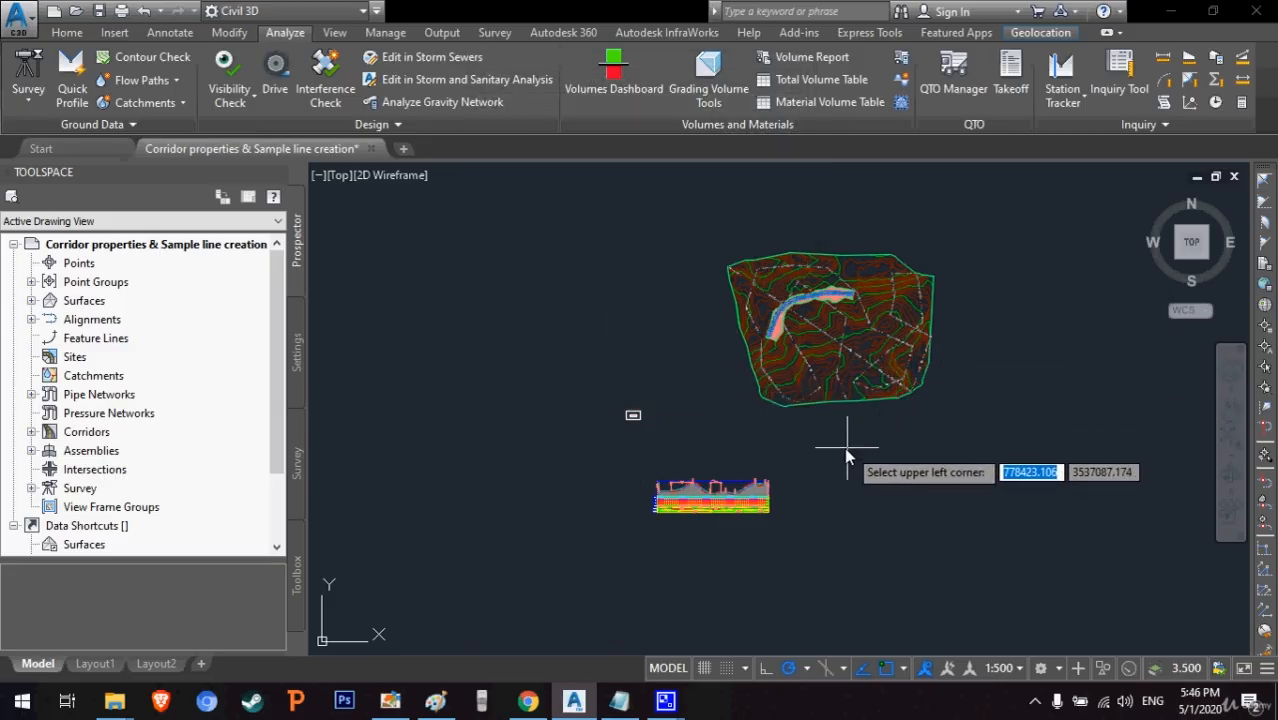
left_click(817, 451)
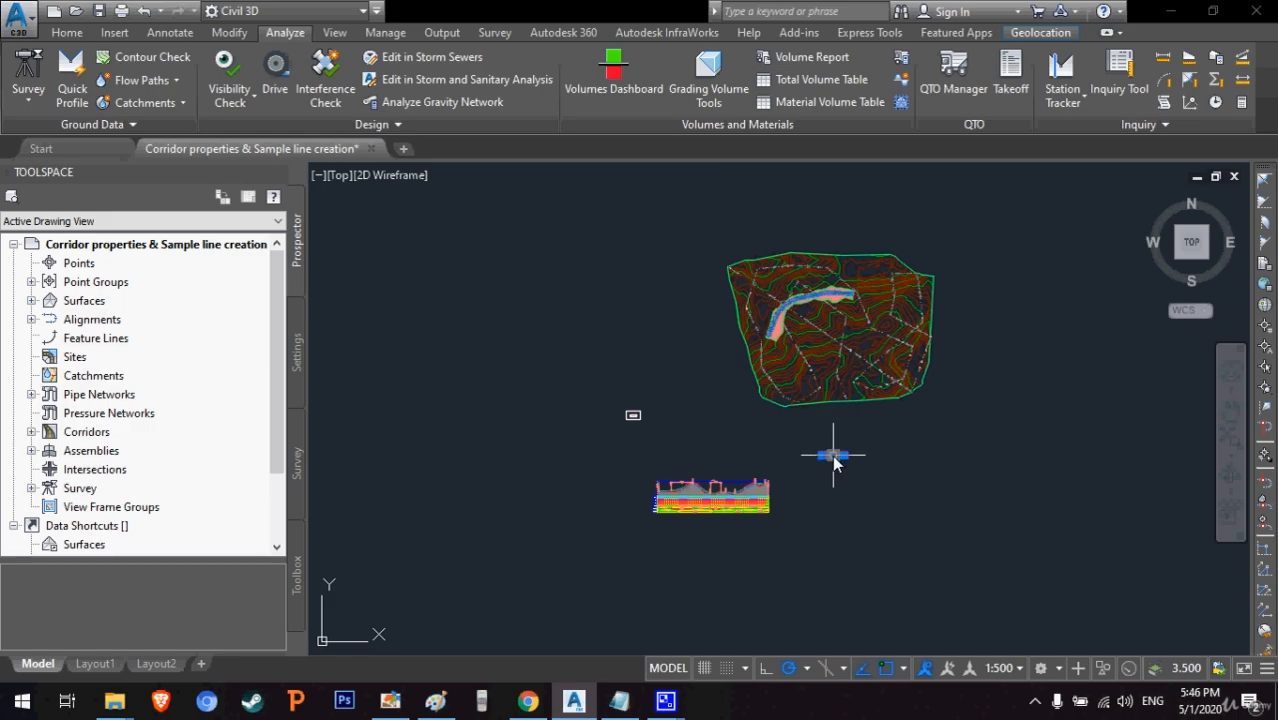
- Examine the placed total volume tables, starting with the first table's stations, areas and volumes
scroll(830, 455, "up", 4)
scroll(835, 458, "up", 6)
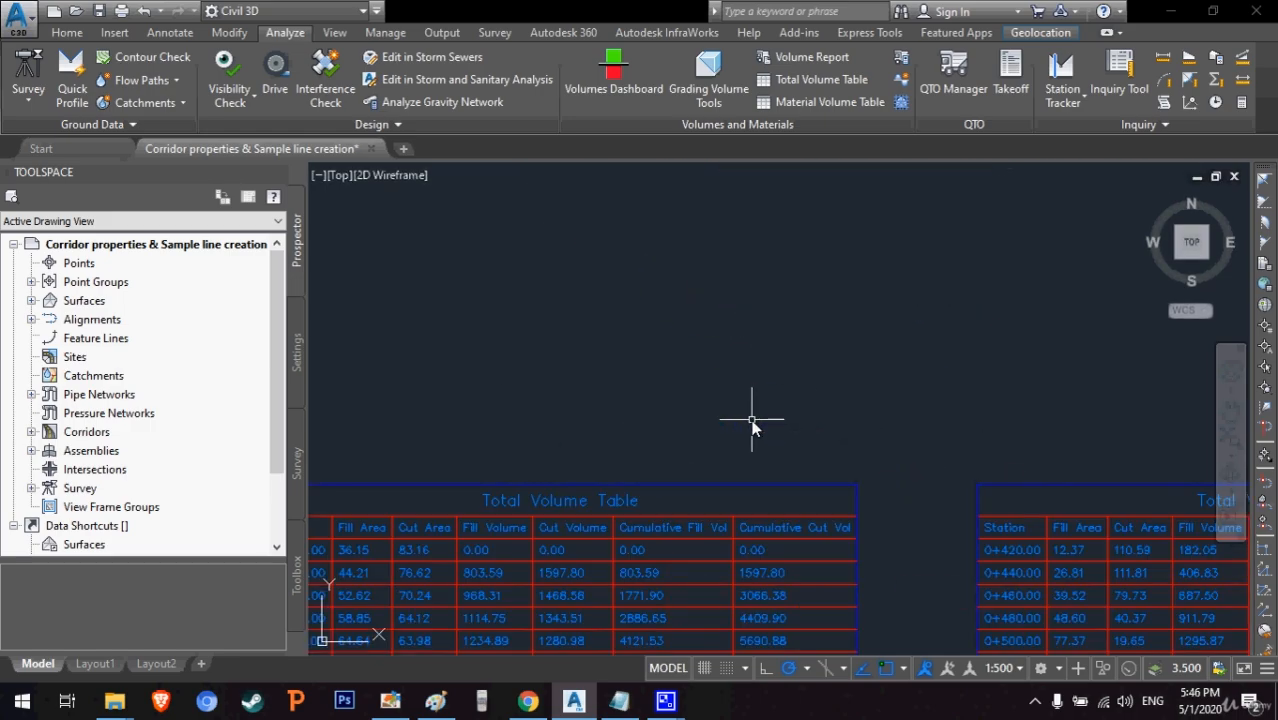
scroll(752, 420, "down", 2)
left_click(1230, 412)
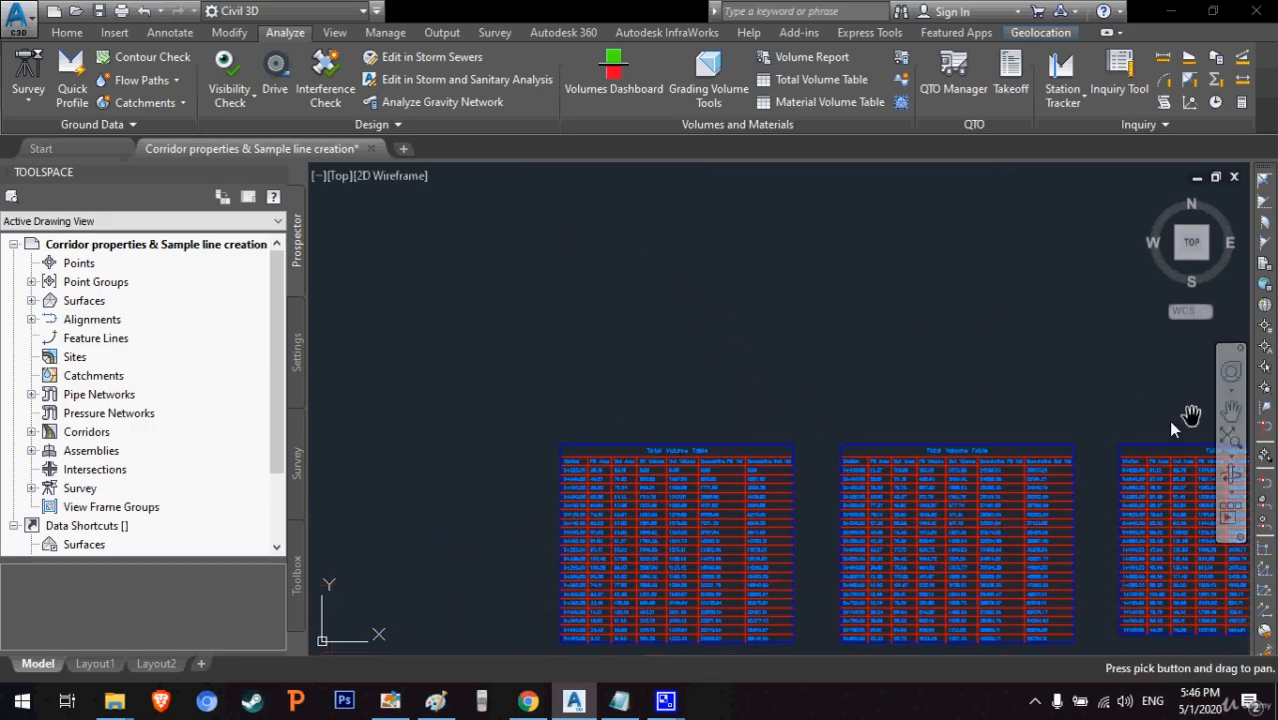
left_click_drag(847, 421, 855, 355)
scroll(642, 384, "up", 6)
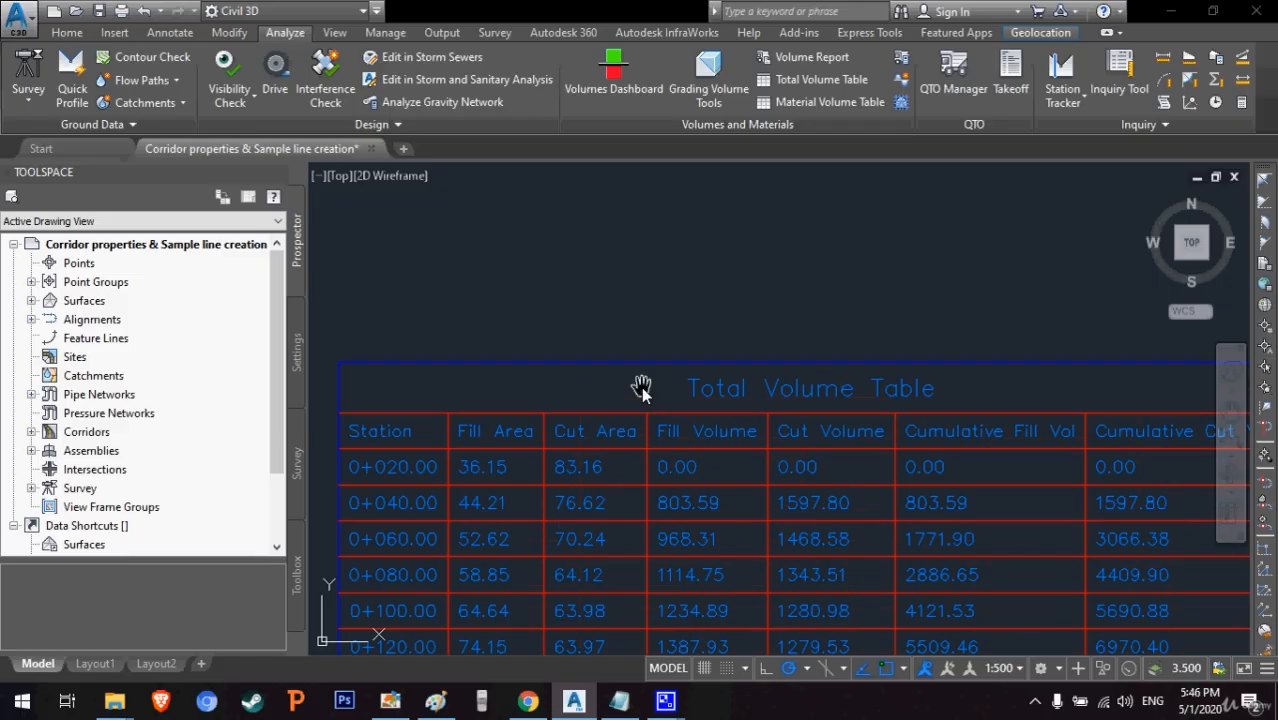
scroll(641, 386, "down", 5)
left_click_drag(796, 566, 611, 338)
left_click_drag(1088, 325, 661, 487)
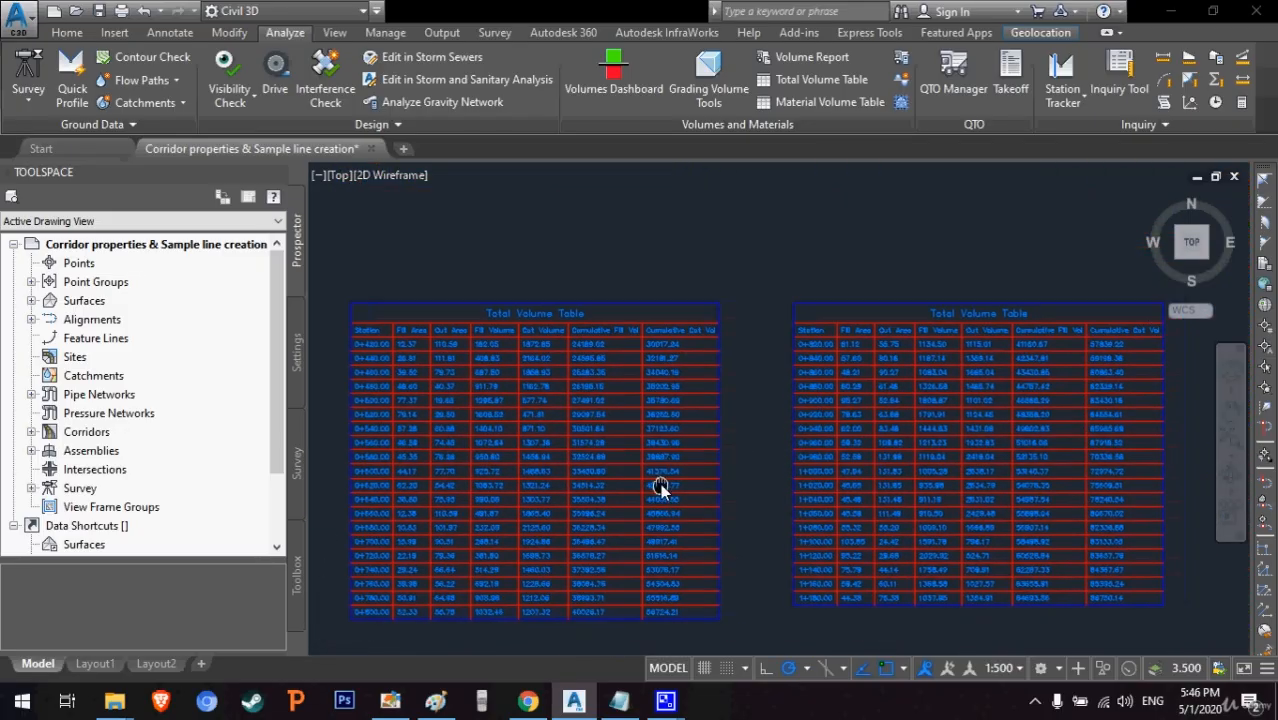
- Examine the last total volume table's fill, cut and cumulative volume columns down to its final station
left_click_drag(906, 486, 615, 464)
scroll(610, 324, "up", 4)
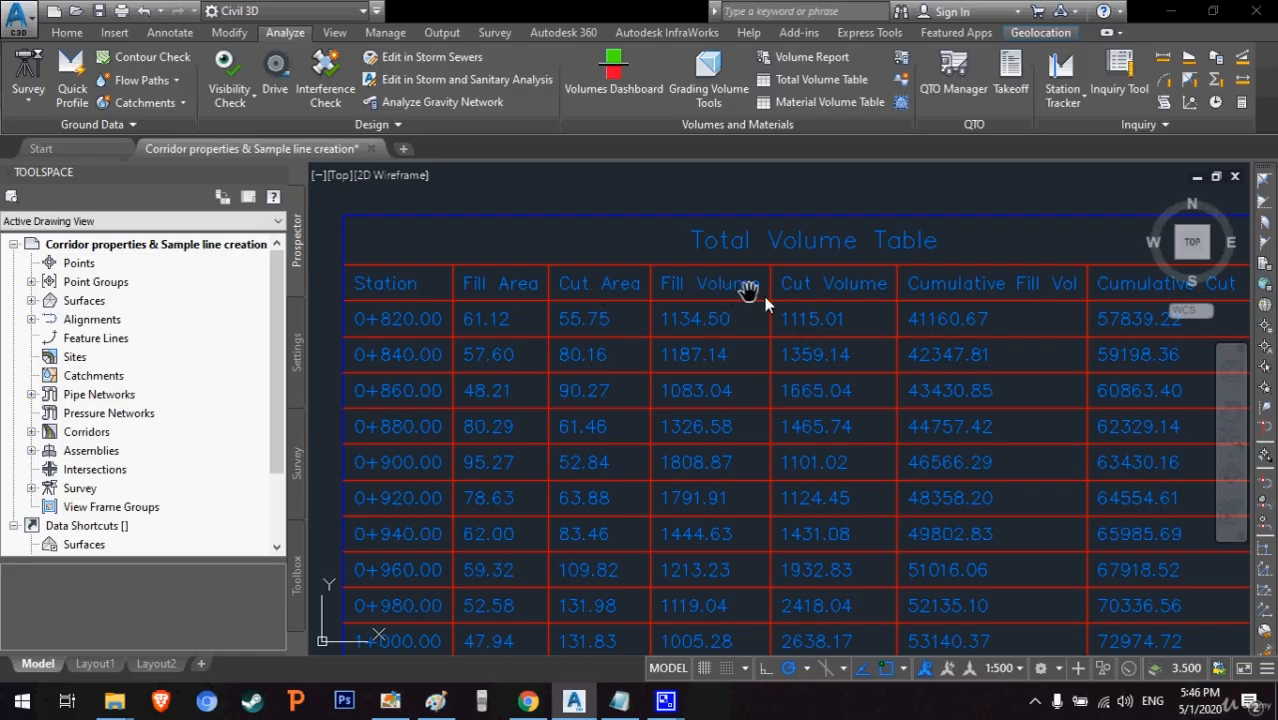
left_click_drag(1008, 326, 815, 341)
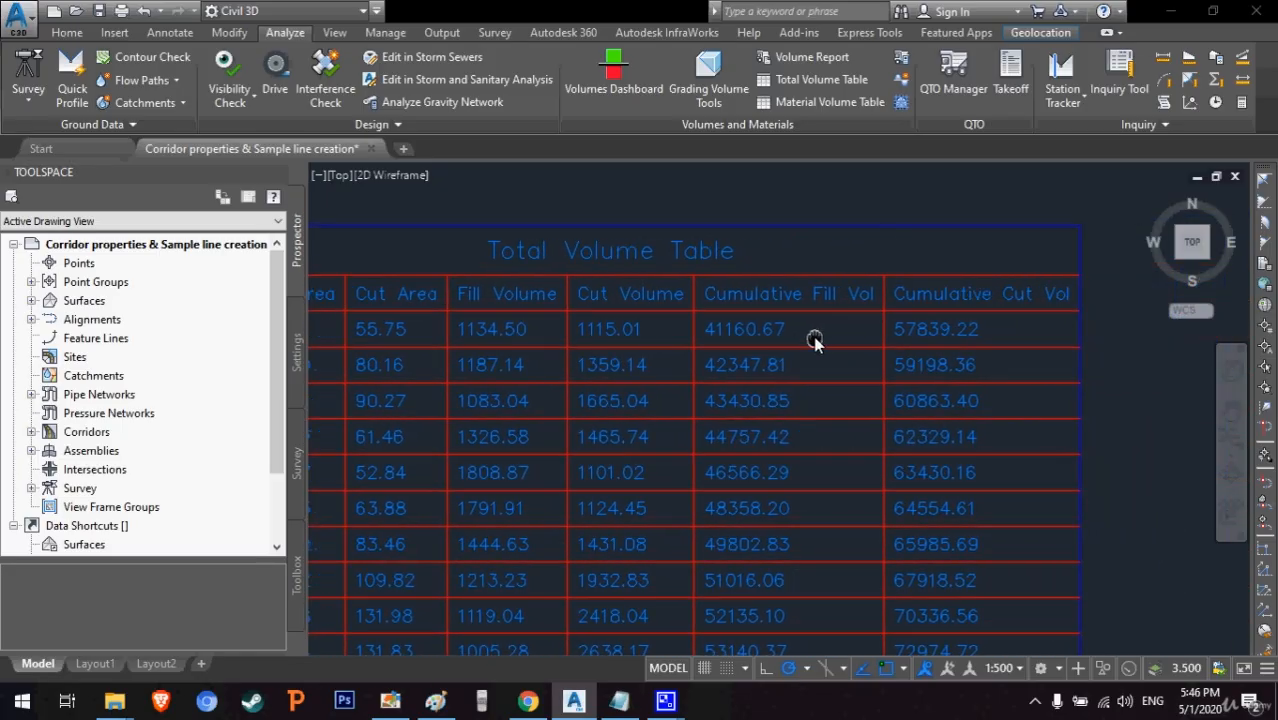
scroll(845, 360, "down", 5)
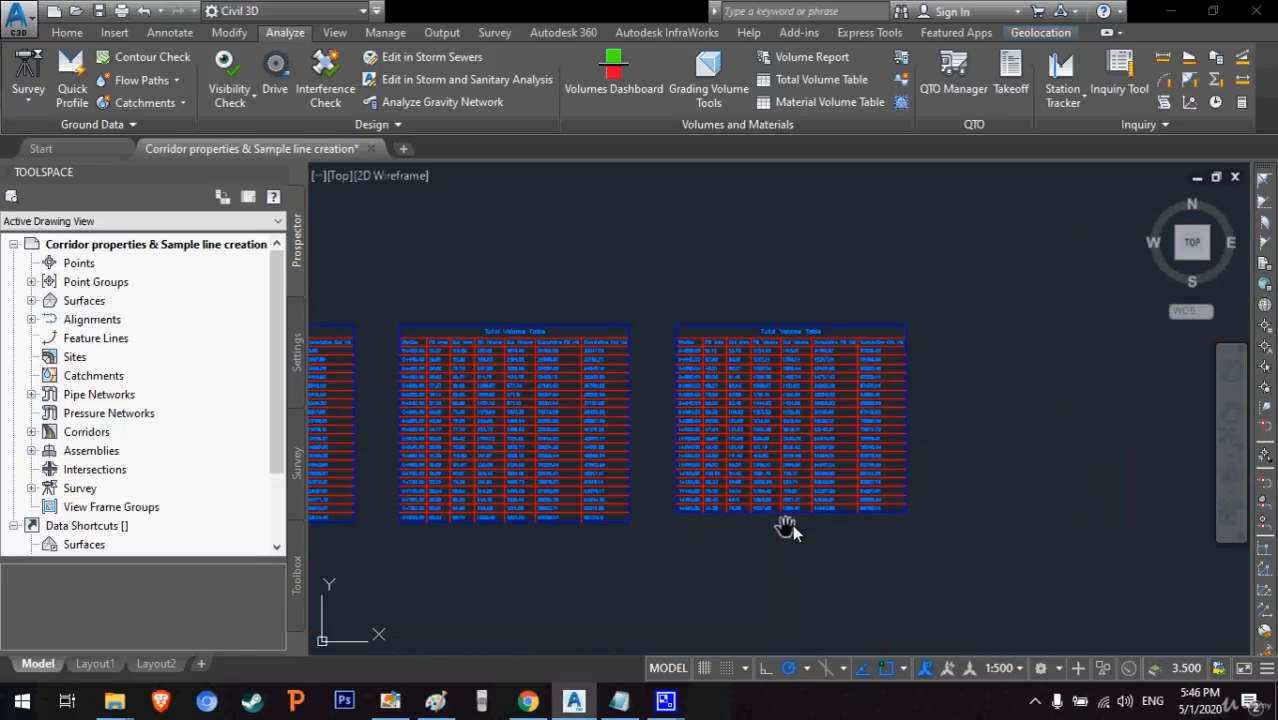
scroll(850, 512, "up", 5)
scroll(637, 445, "down", 6)
scroll(535, 400, "down", 3)
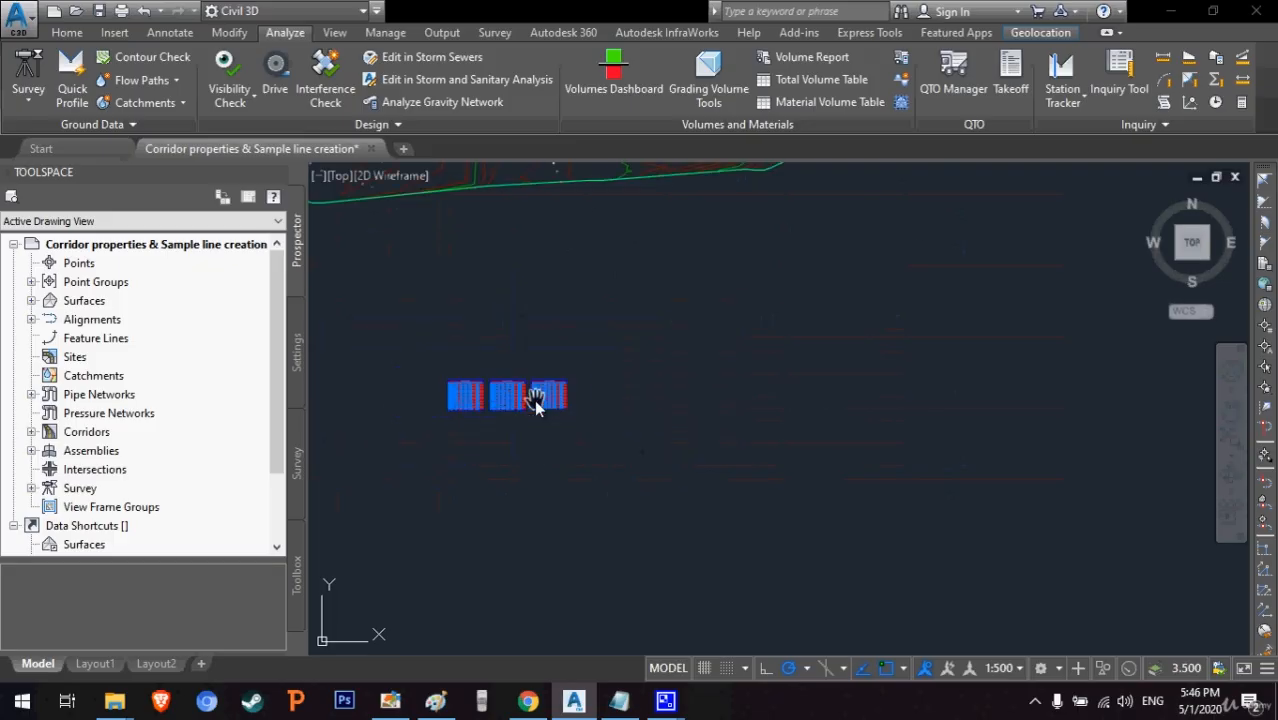
mouse_move(535, 400)
left_mouse_down()
mouse_move(789, 402)
mouse_move(829, 417)
left_mouse_up()
right_click(626, 337)
left_click(655, 349)
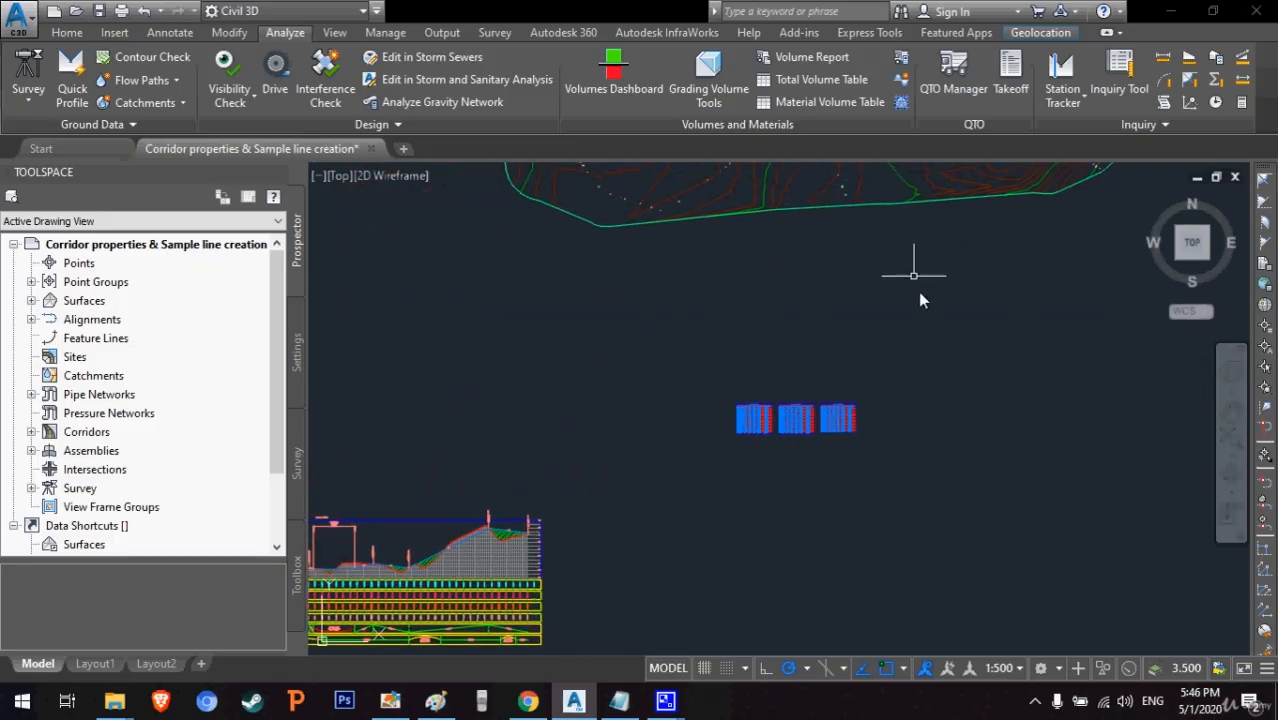
- Reopen the material list of sample line group SL Collection - 1 and delete its Earthworks material
scroll(907, 371, "down", 3)
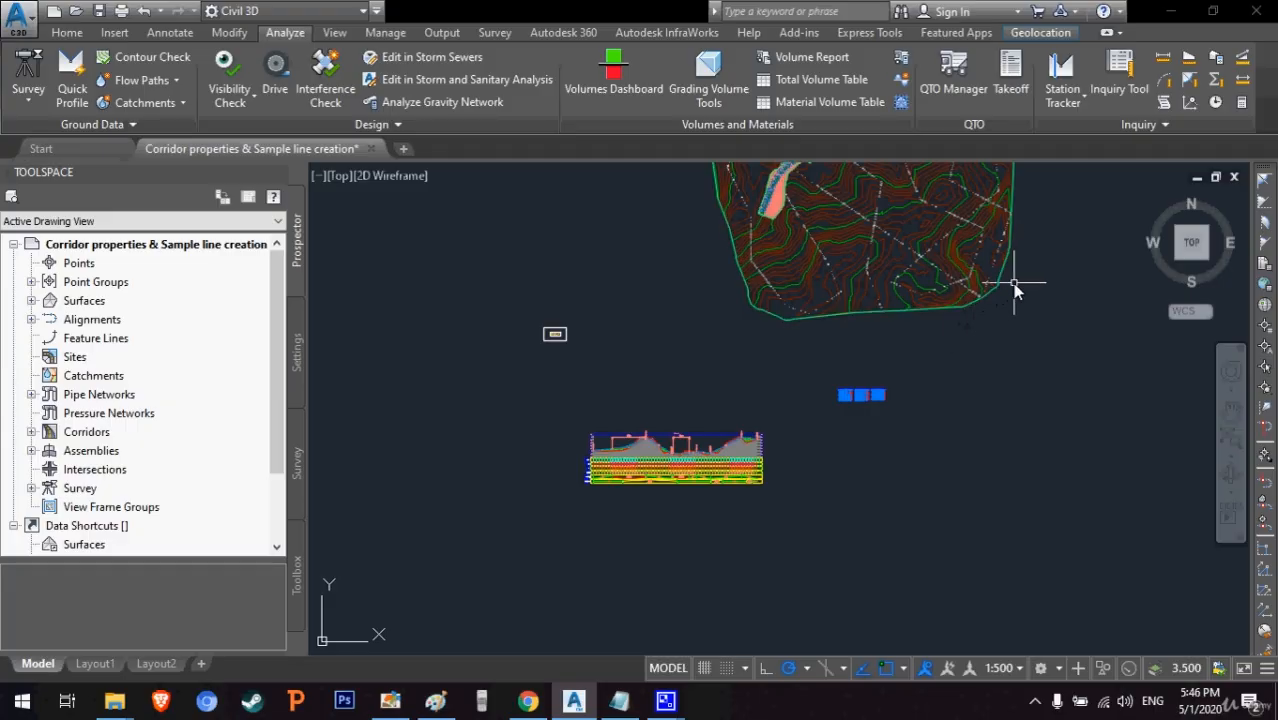
left_click(903, 63)
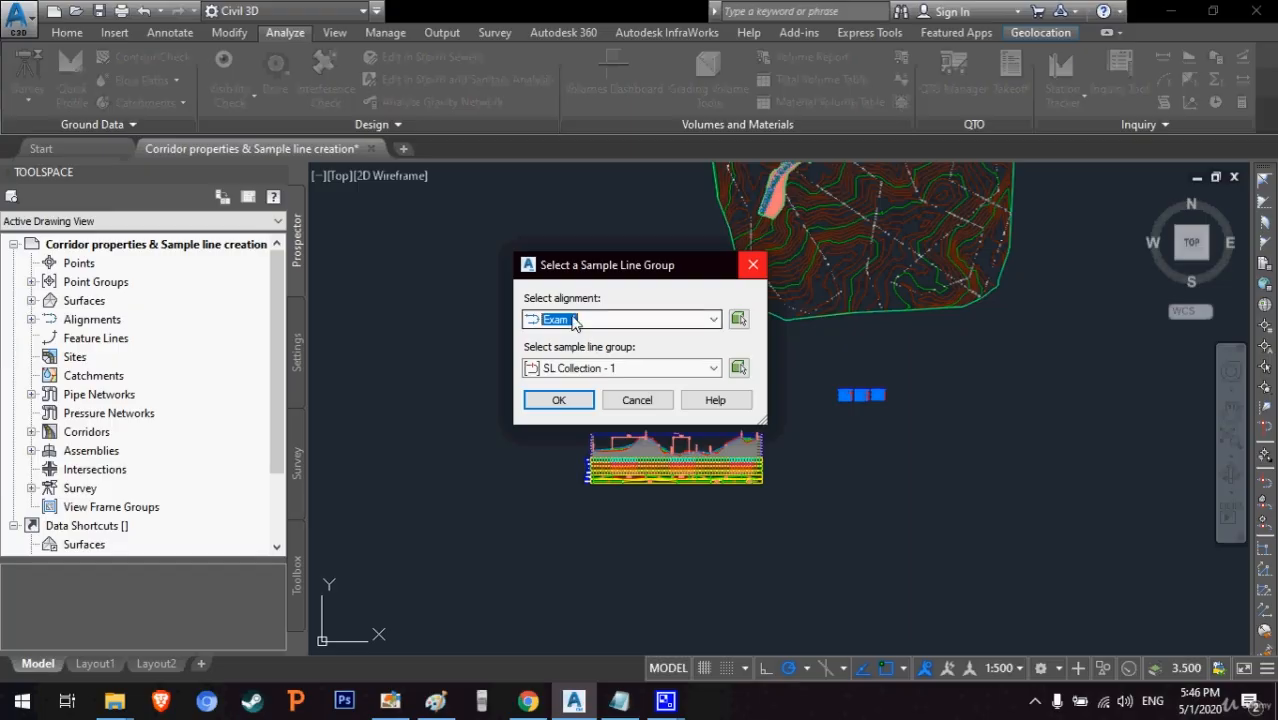
left_click(581, 404)
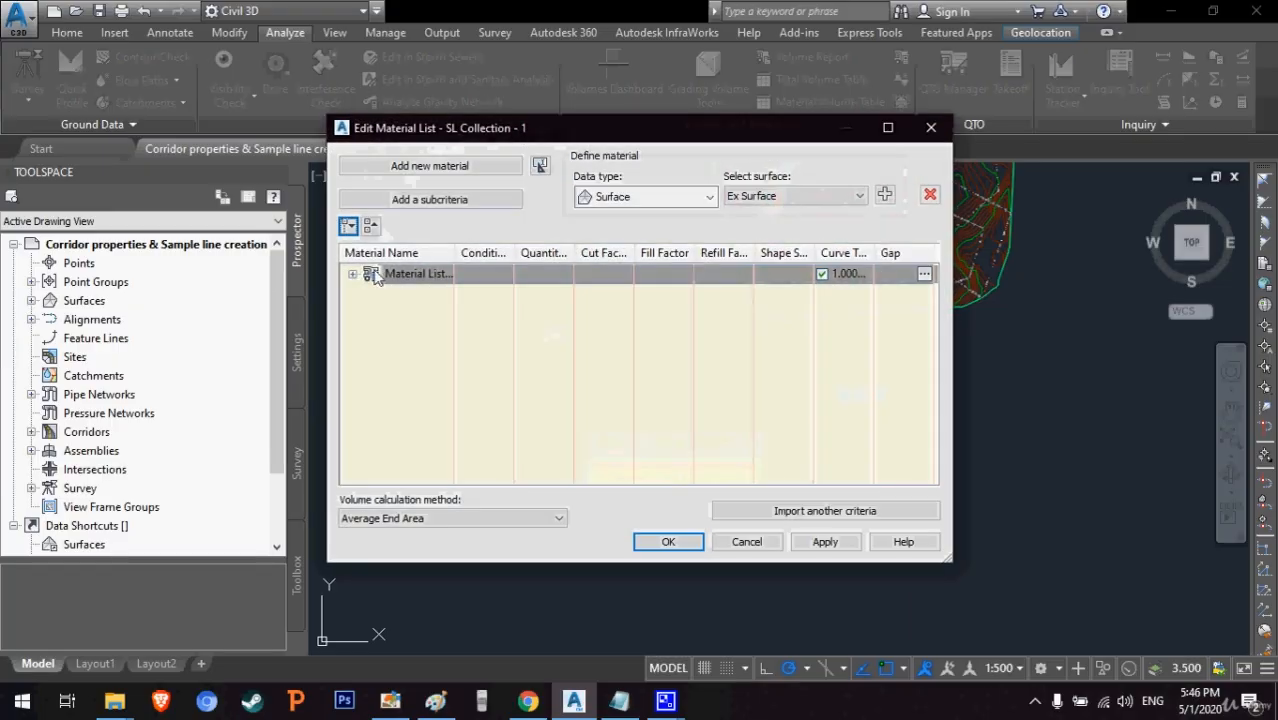
left_click(645, 276)
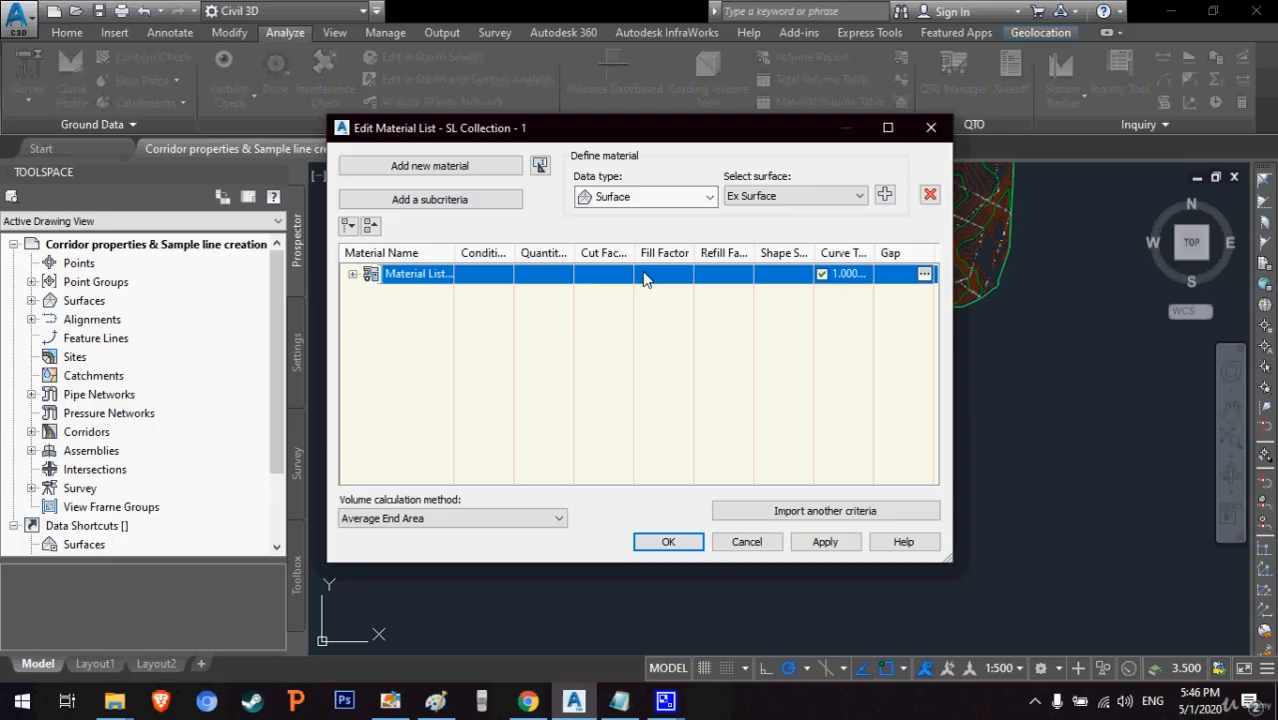
left_click(352, 276)
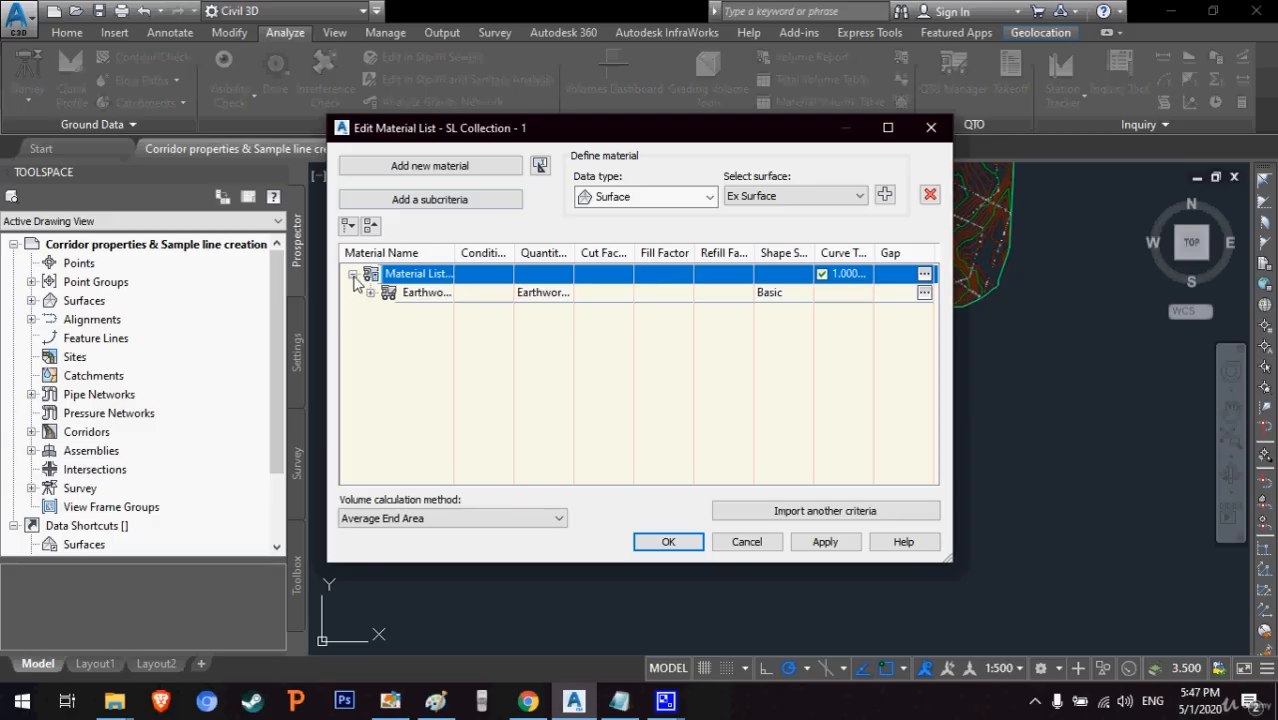
left_click(430, 293)
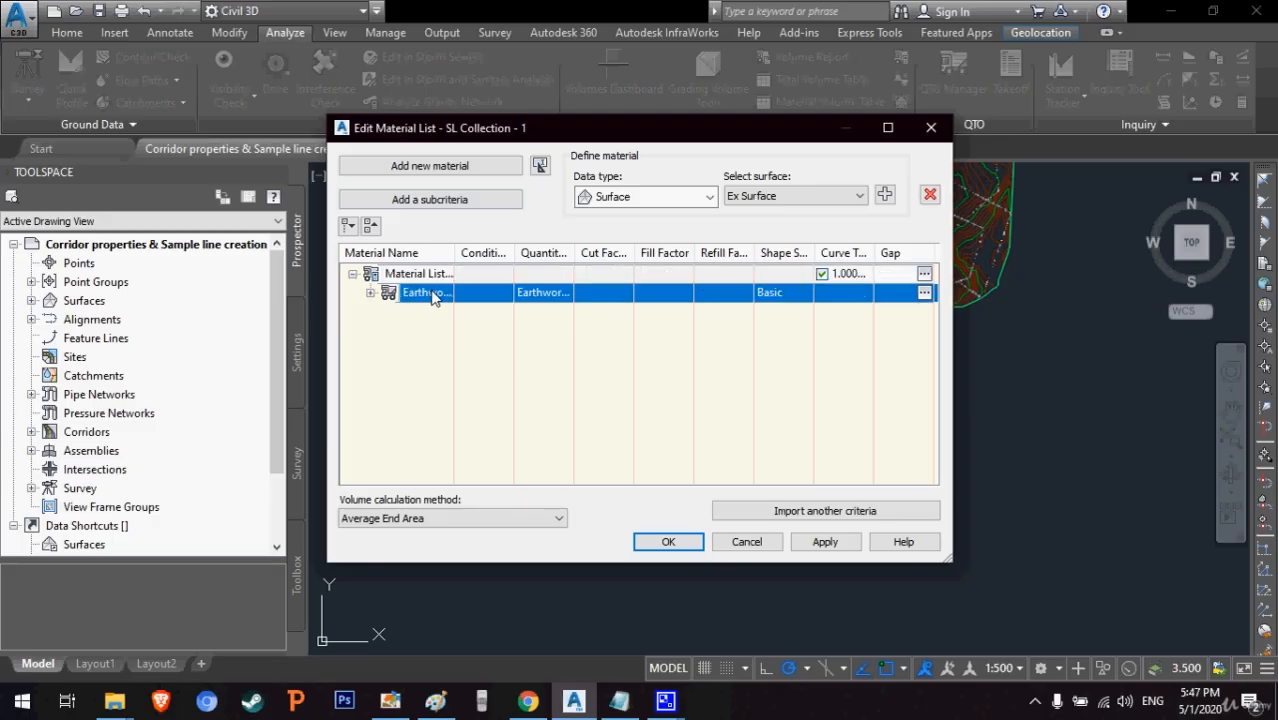
left_click(930, 195)
left_click(930, 195)
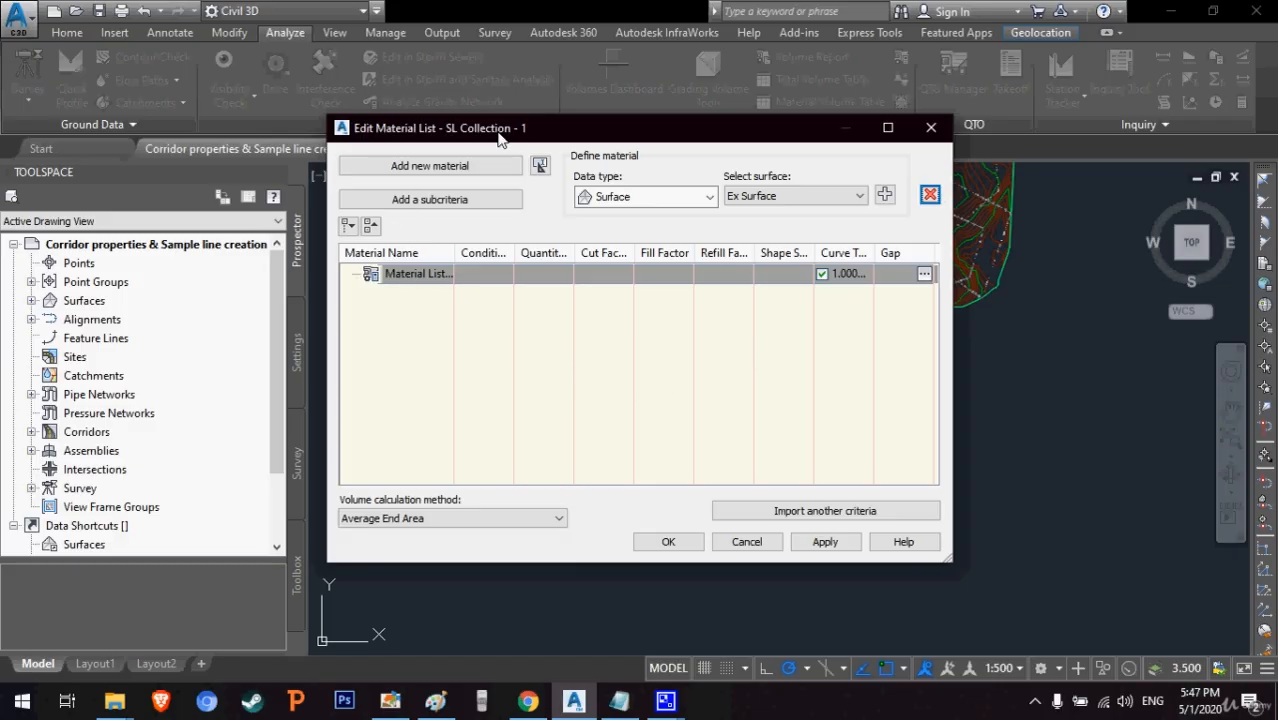
left_click(437, 167)
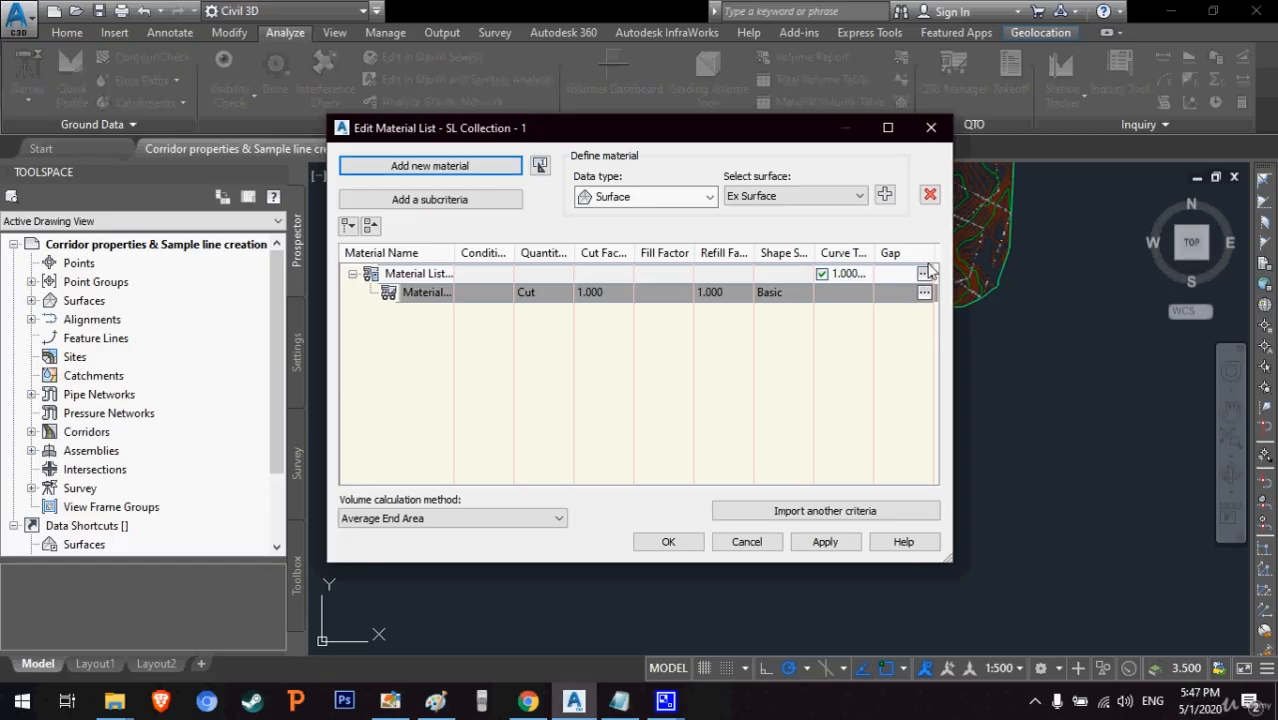
left_click(930, 194)
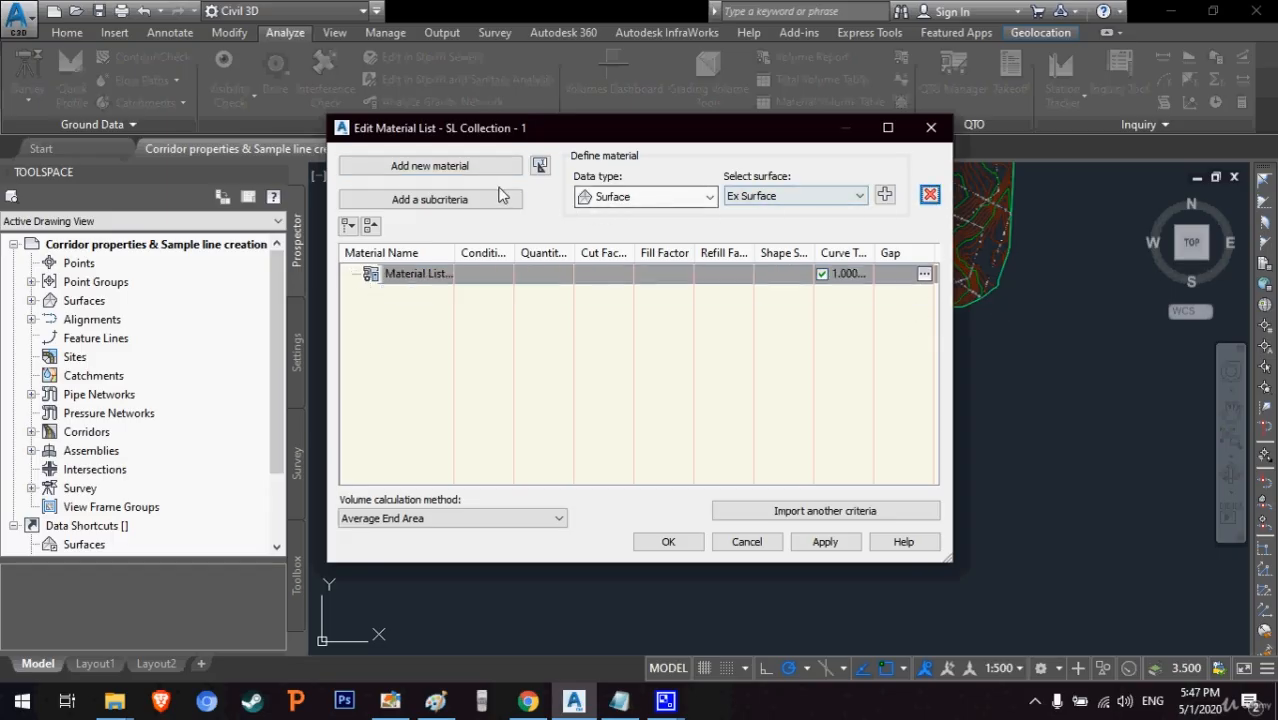
- Set the data type to Corridor Shape and add a Structures material named Pave1 that includes the shape Corridor1 Pave1
left_click(630, 199)
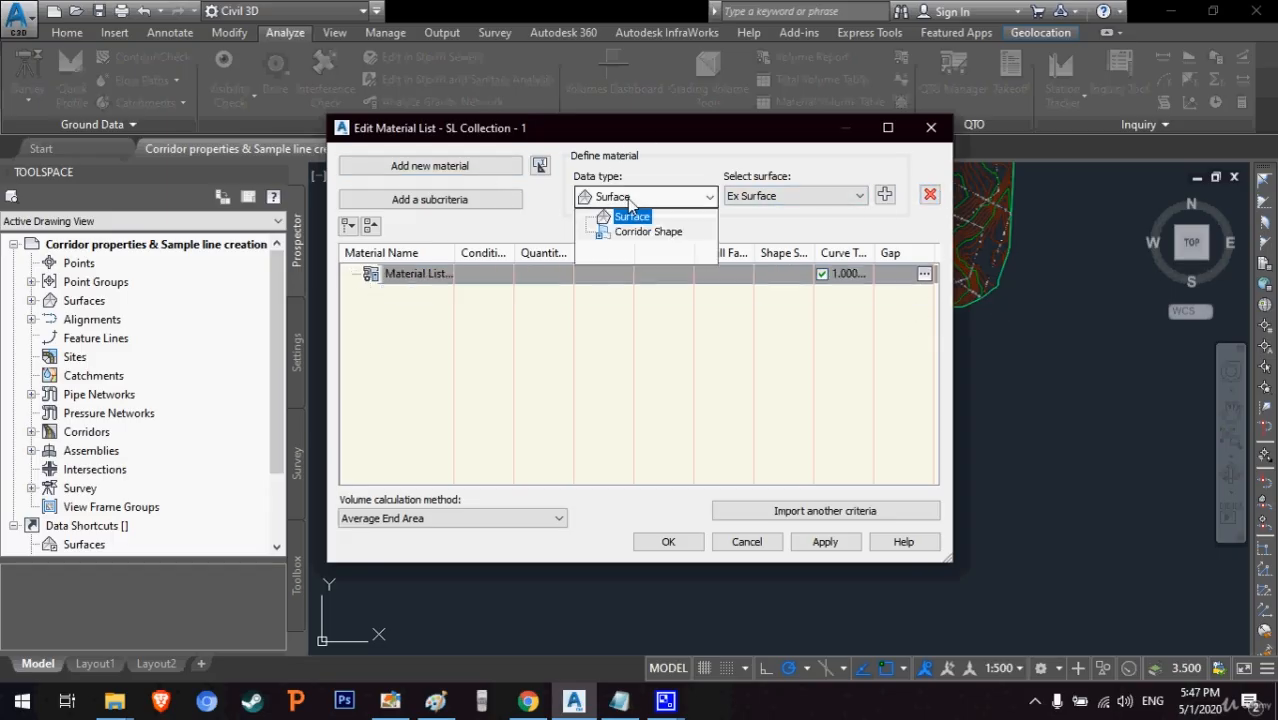
left_click(661, 241)
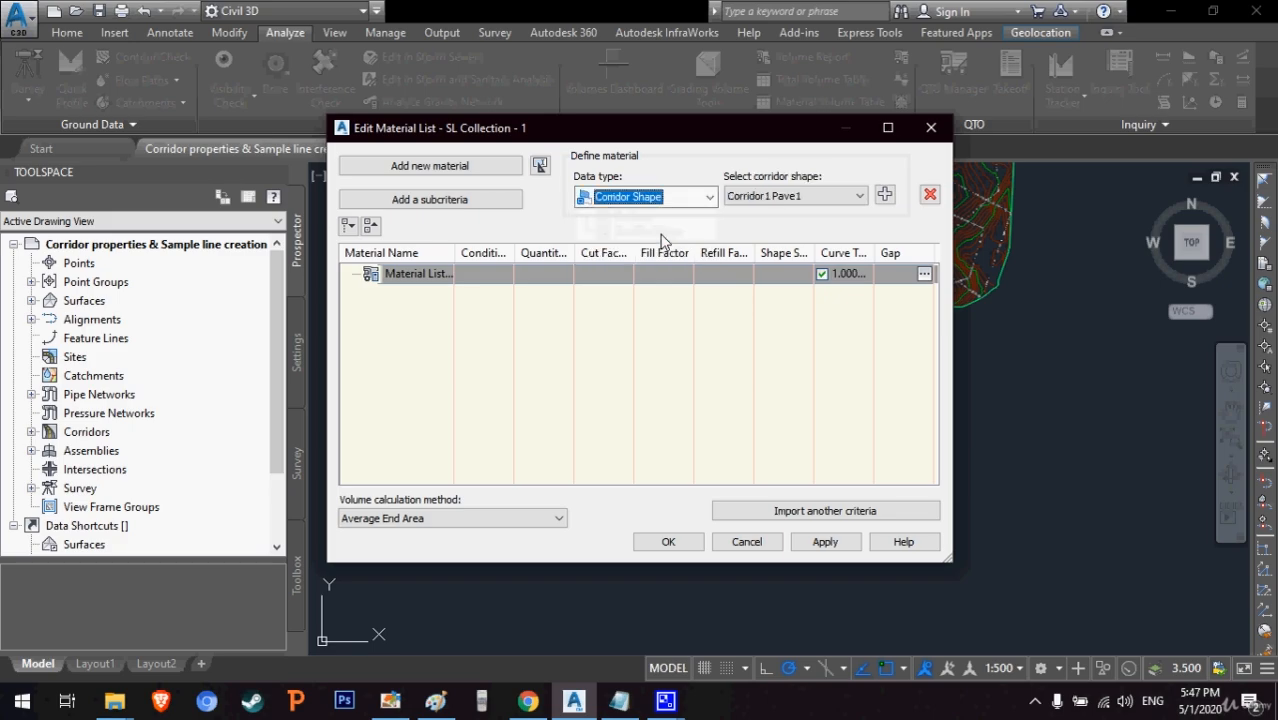
left_click(469, 167)
left_click(555, 298)
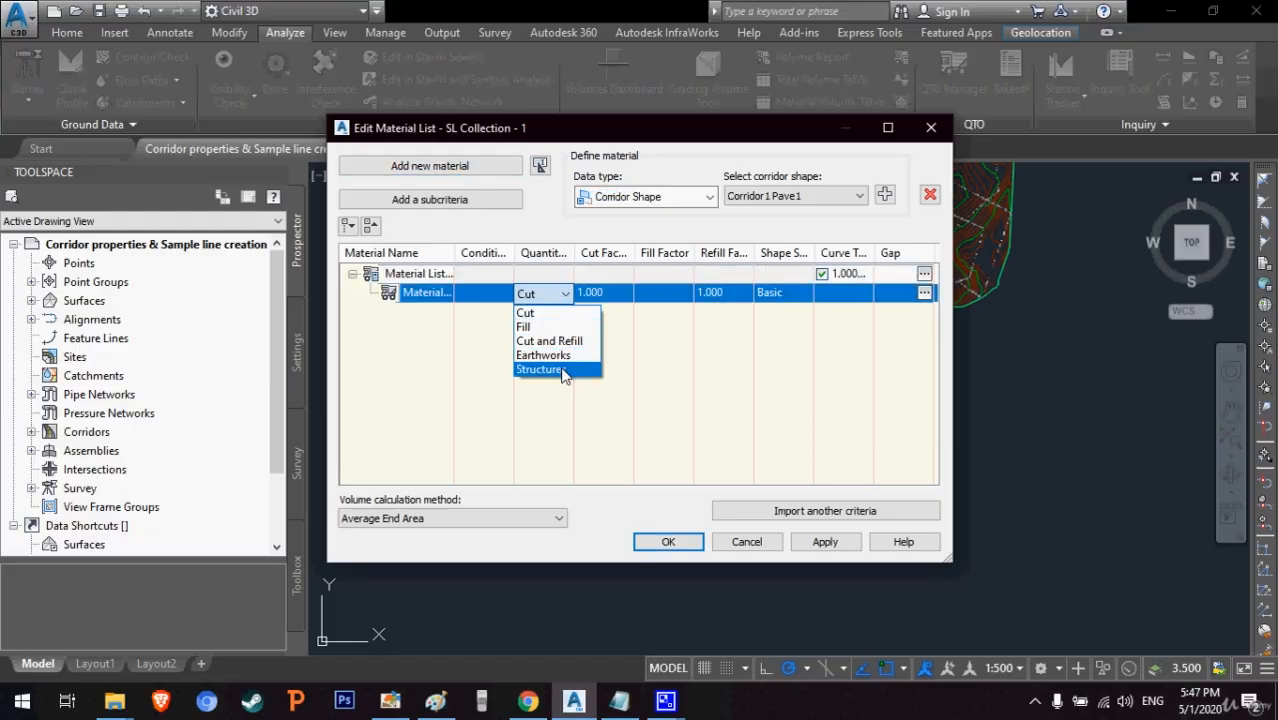
left_click(545, 370)
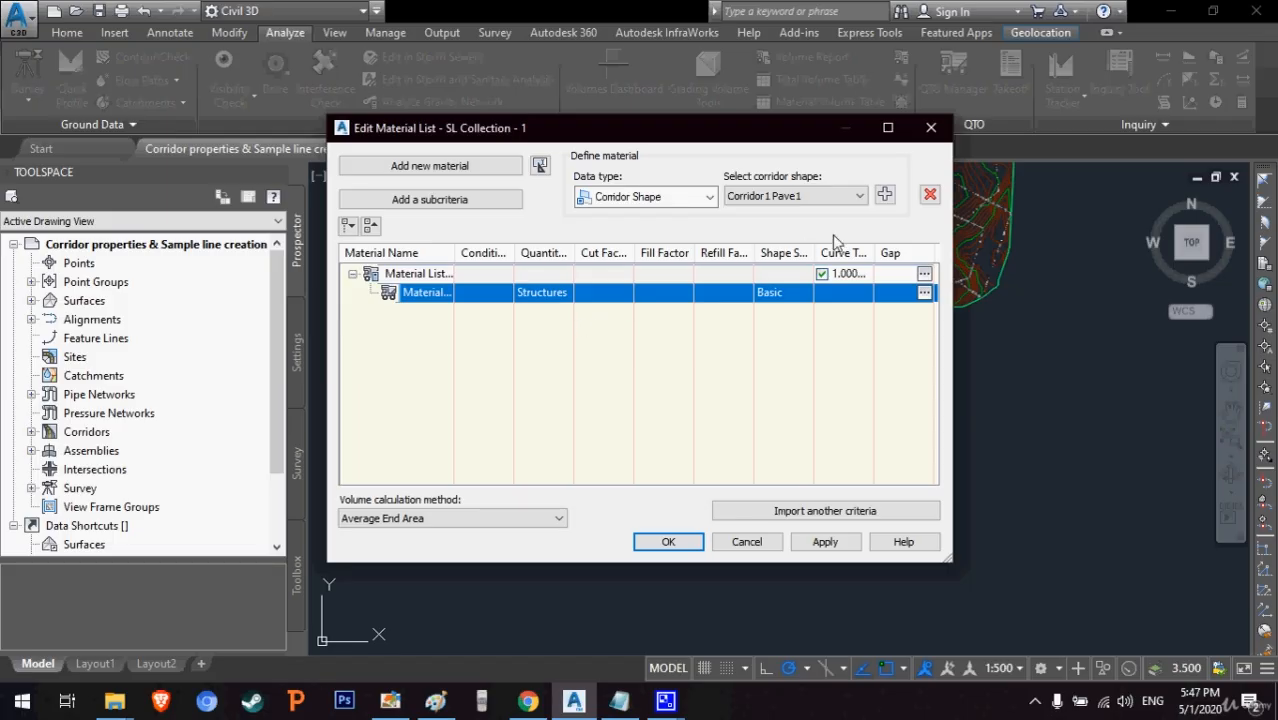
left_click(408, 295)
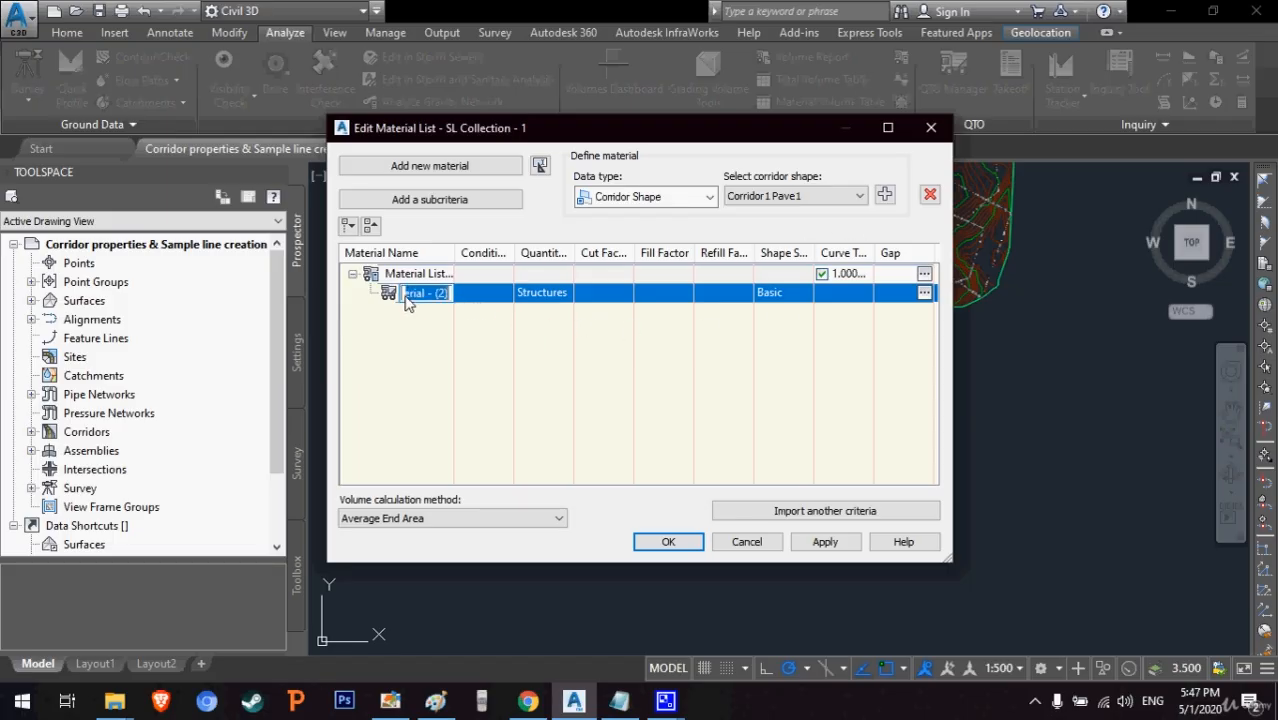
type("Pave1")
key("Return")
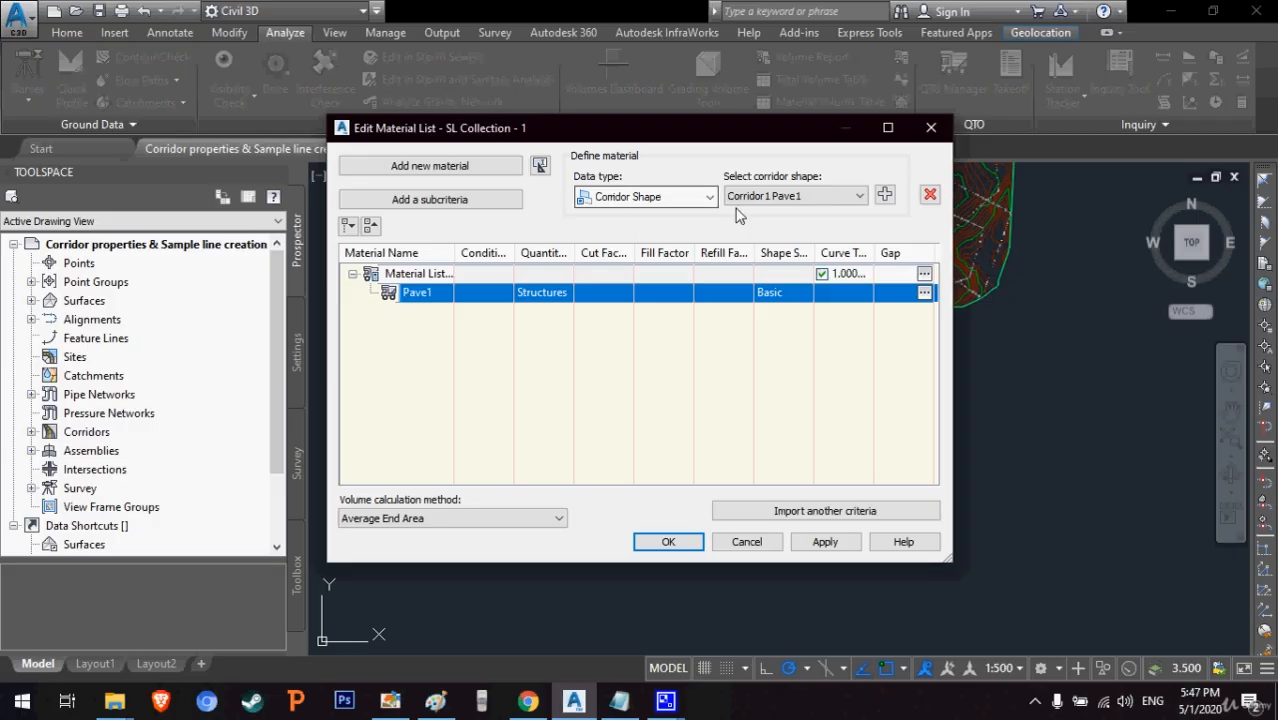
left_click(885, 195)
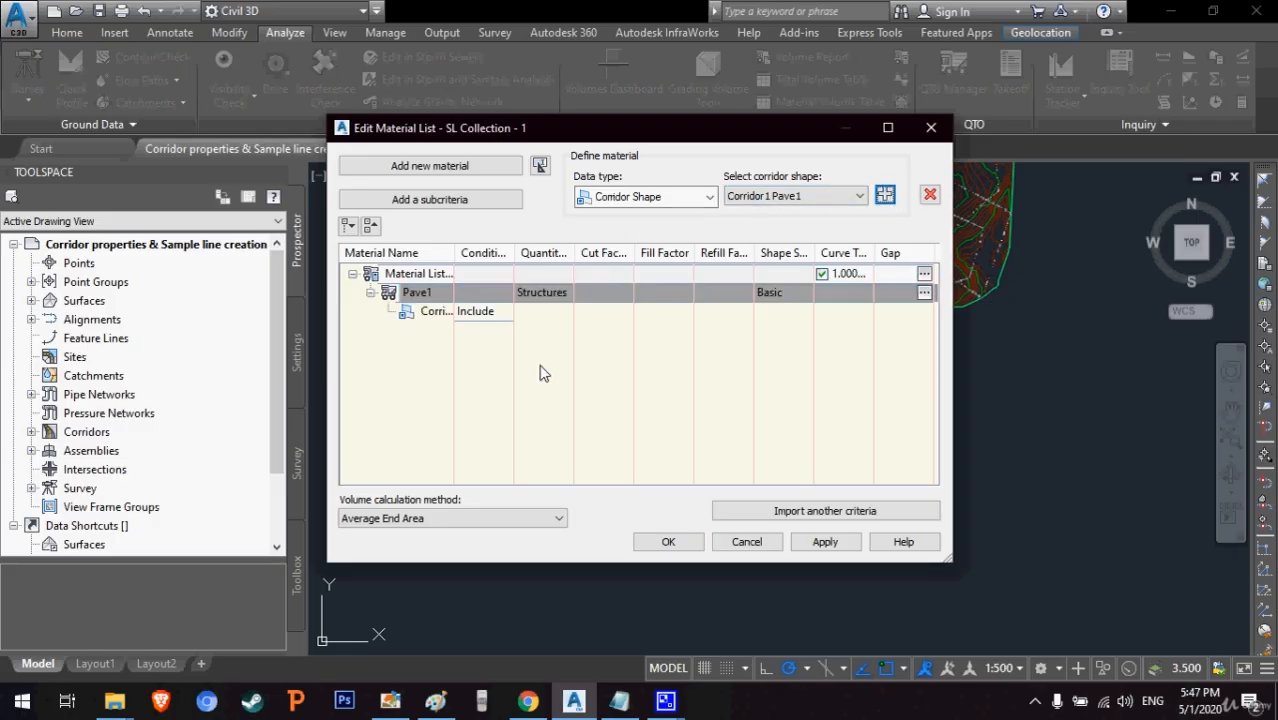
- Add a material named Pave2 to the material list with quantity type Structures and the corridor shape Corridor1 Pave2
left_click(407, 275)
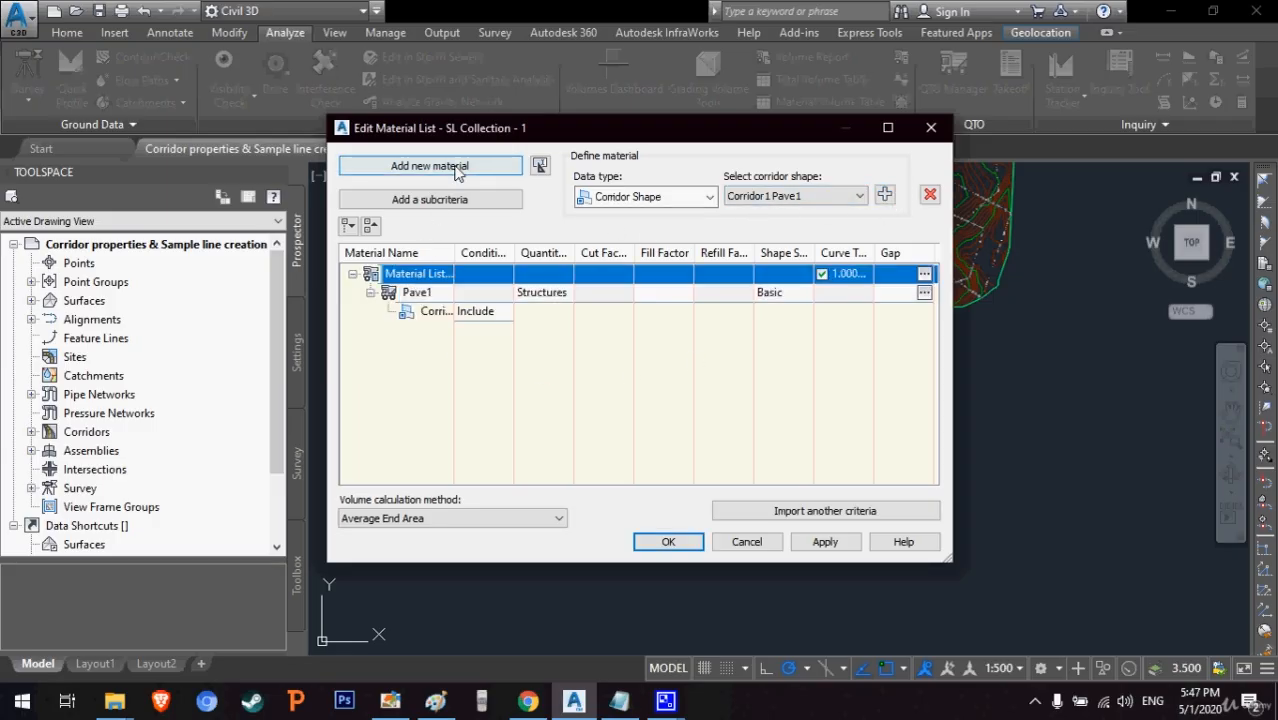
left_click(455, 166)
double_click(424, 338)
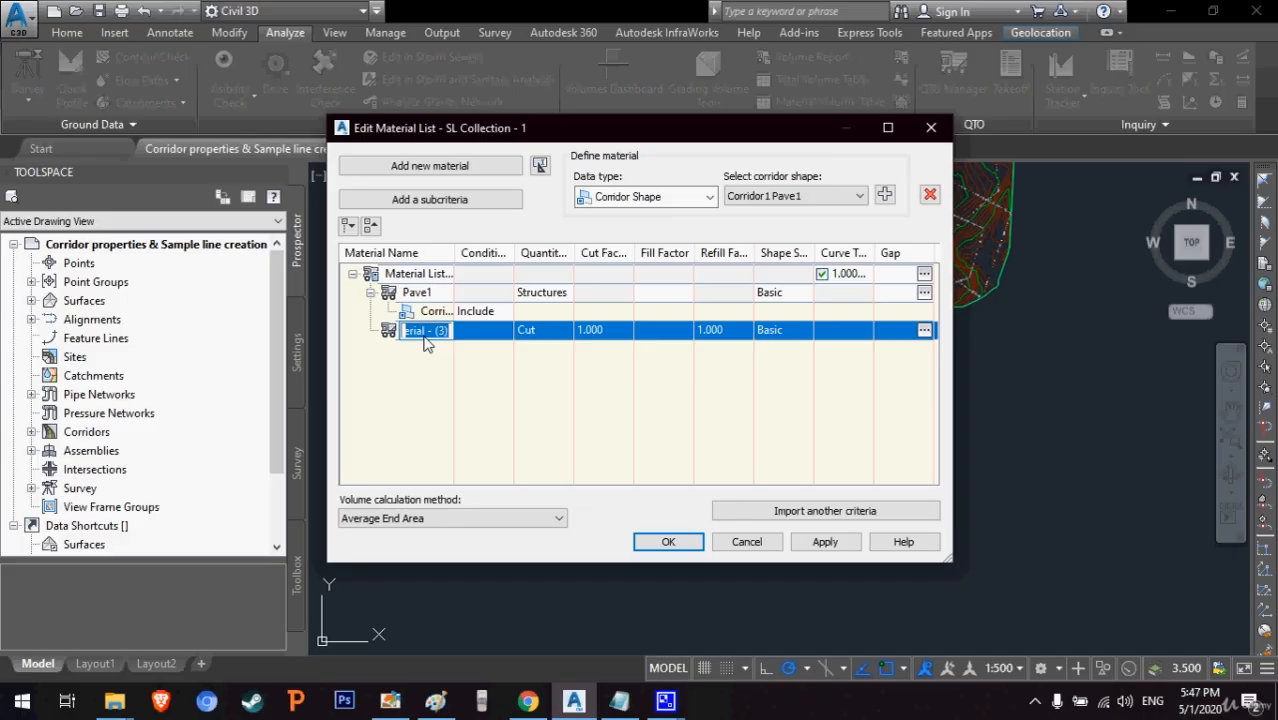
type("Pave2")
left_click(535, 338)
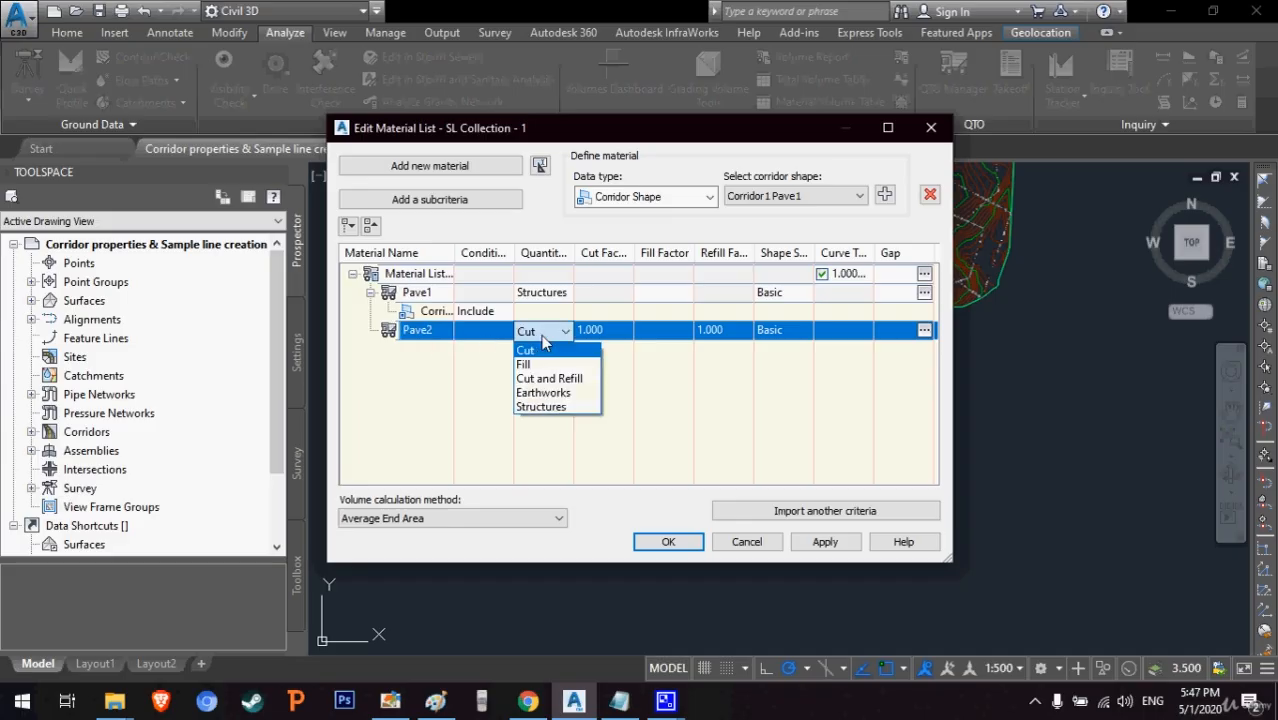
left_click(588, 406)
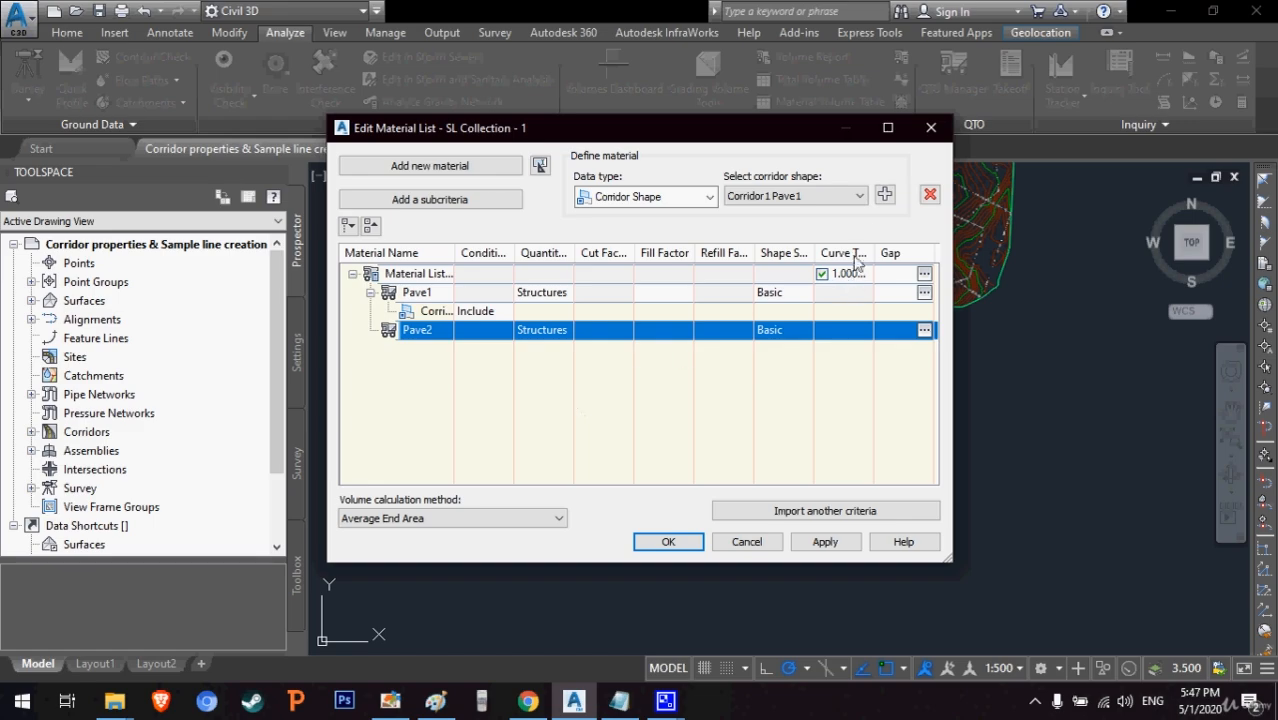
left_click(857, 196)
left_click(793, 225)
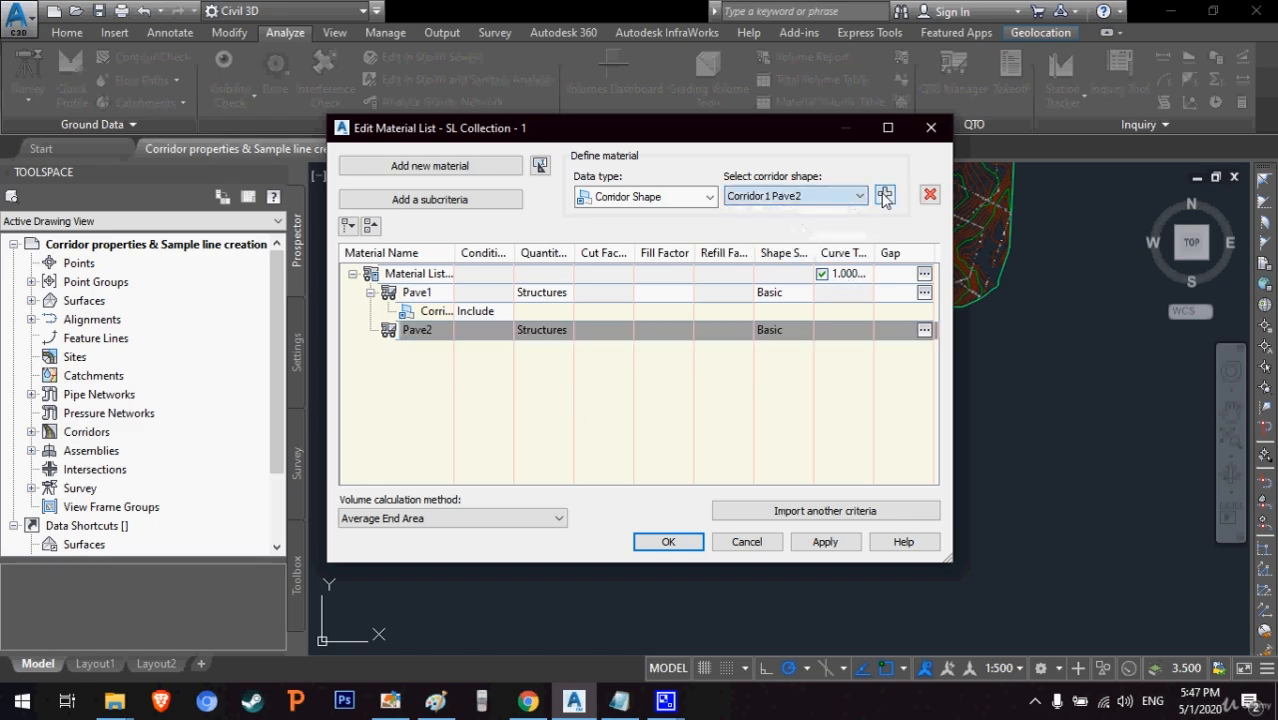
left_click(884, 194)
- Add a material named Base to the material list with quantity type Structures and the corridor shape Corridor1 Base
left_click(402, 278)
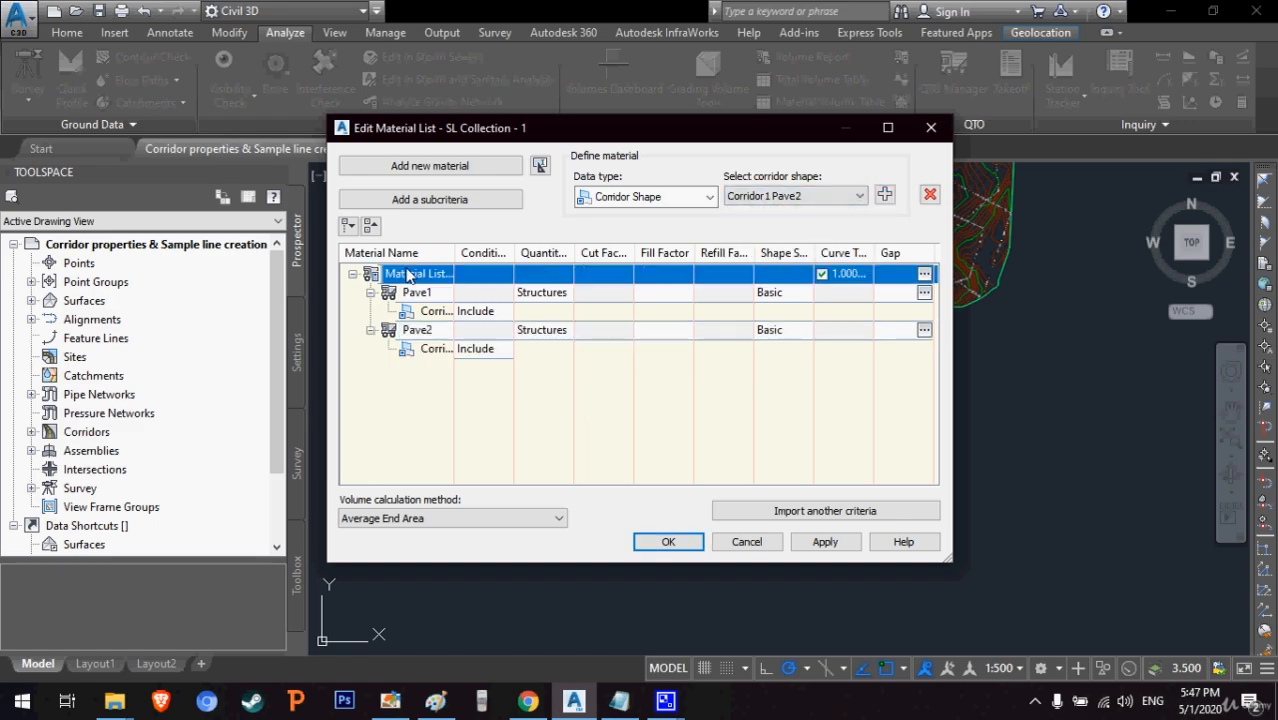
left_click(429, 167)
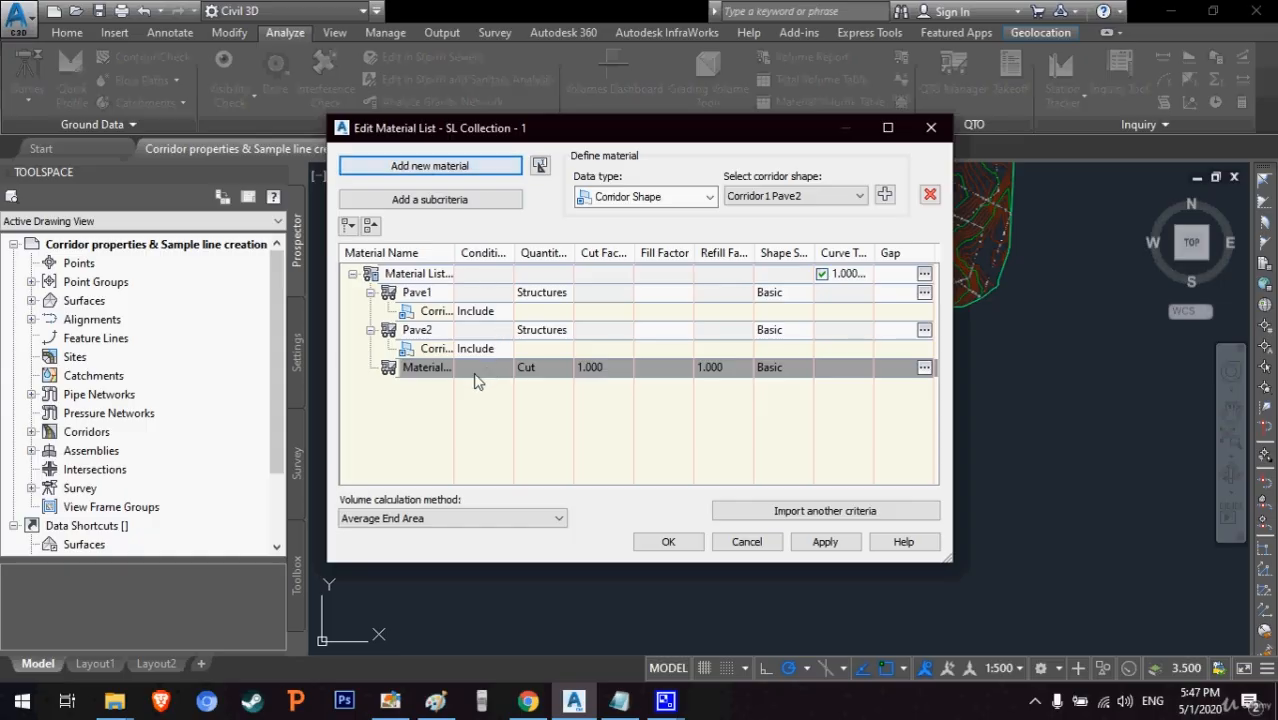
left_click(424, 370)
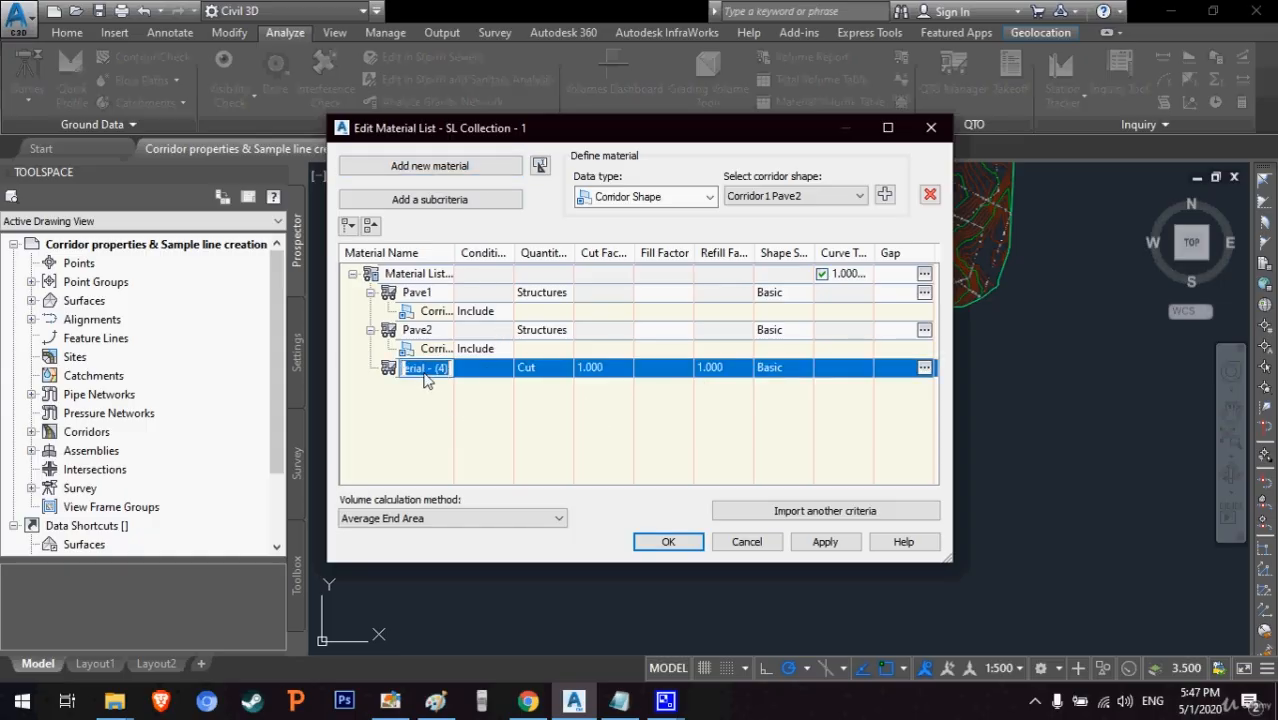
type("Base")
key("Return")
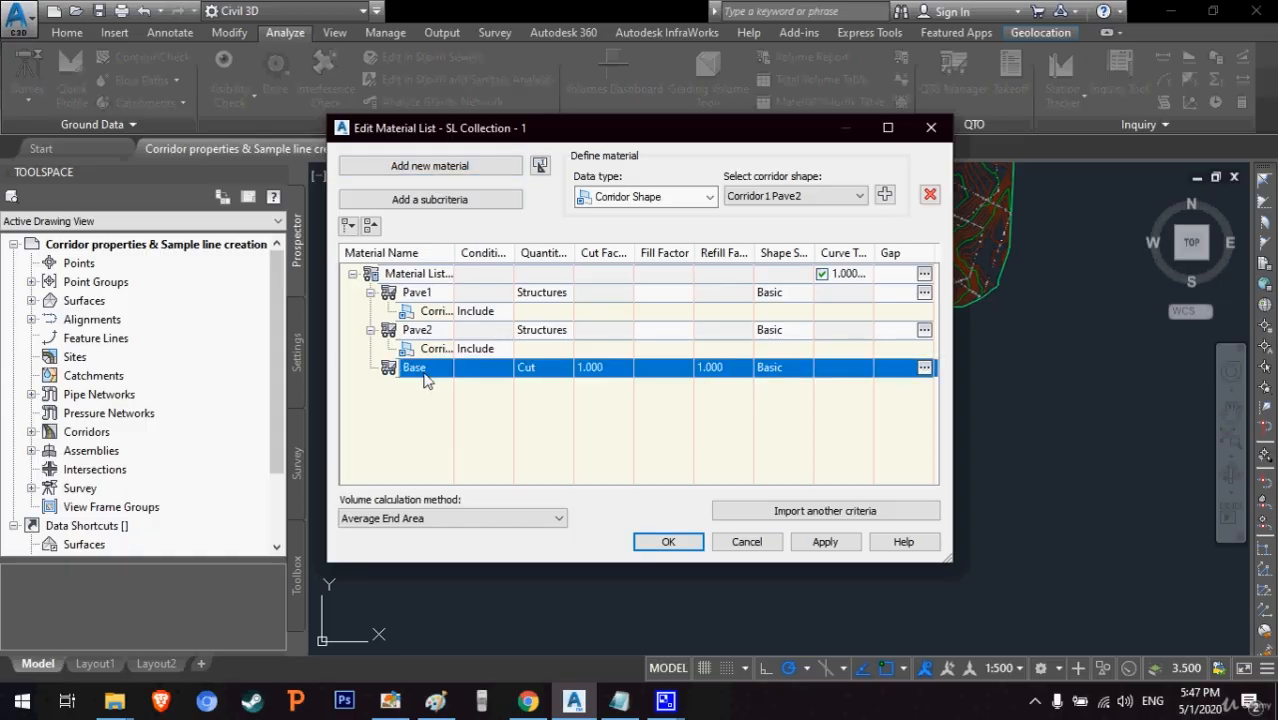
left_click(553, 370)
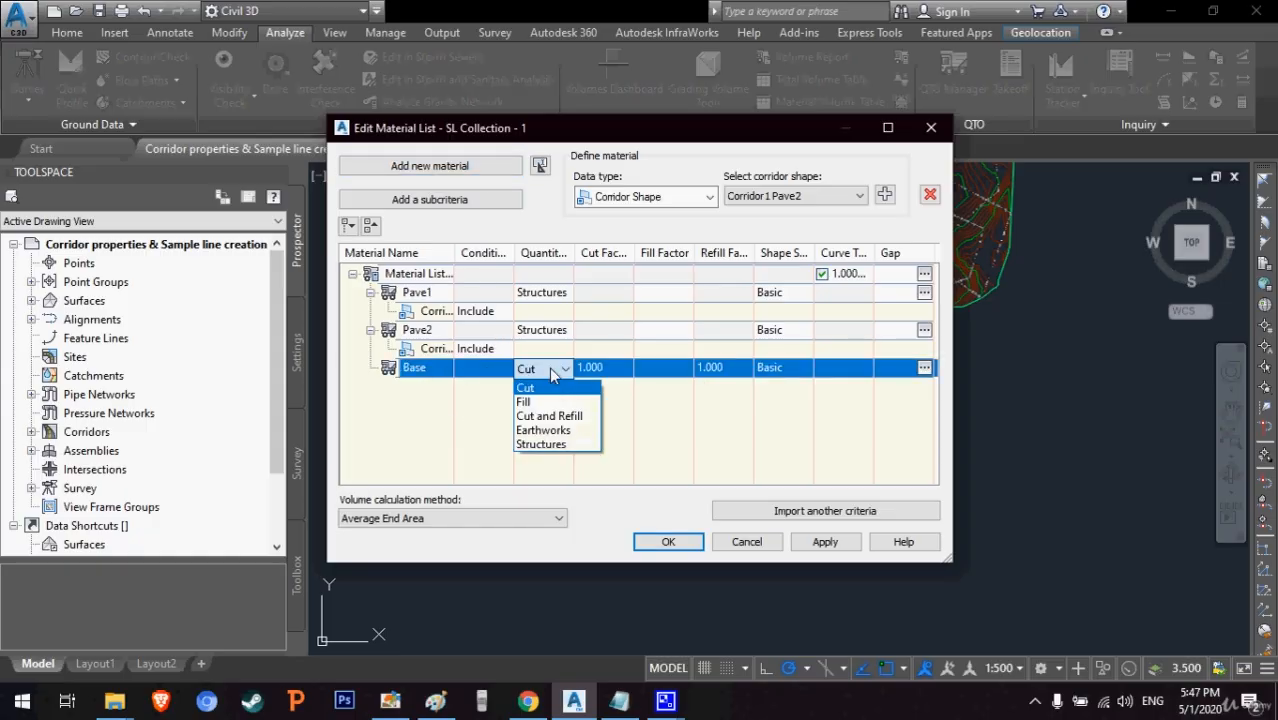
left_click(558, 445)
left_click(832, 200)
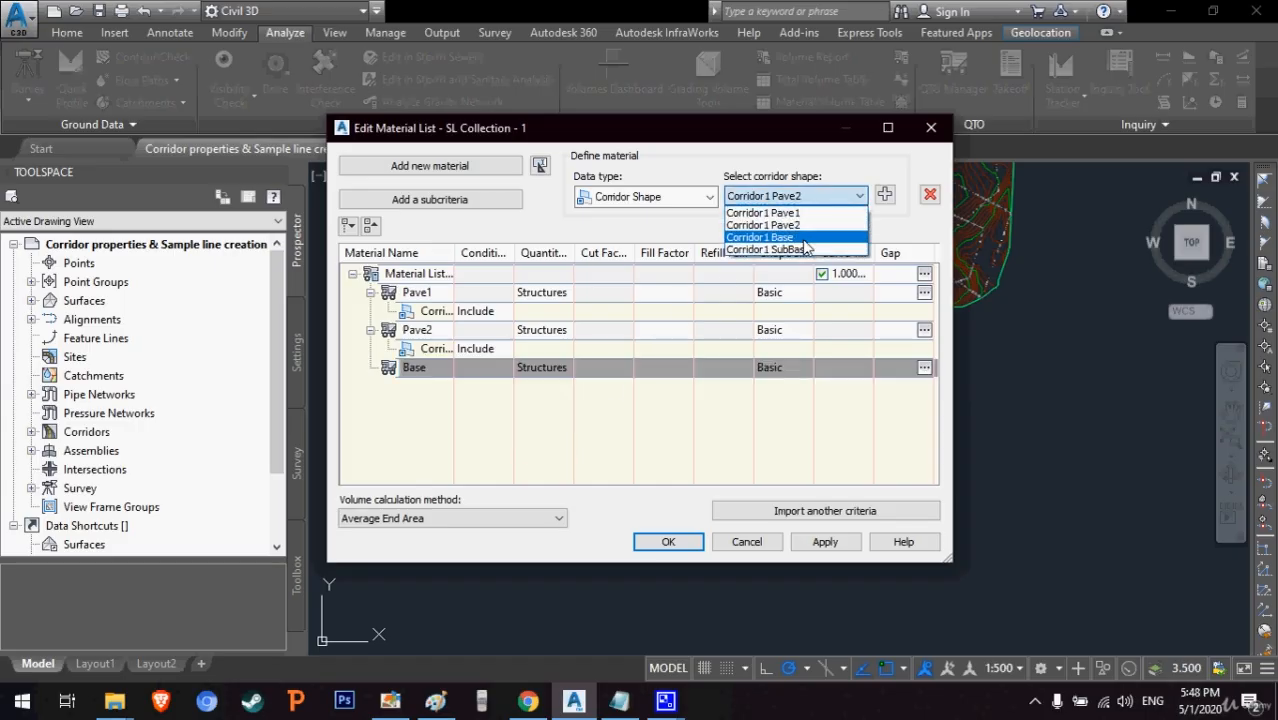
left_click(805, 241)
left_click(885, 195)
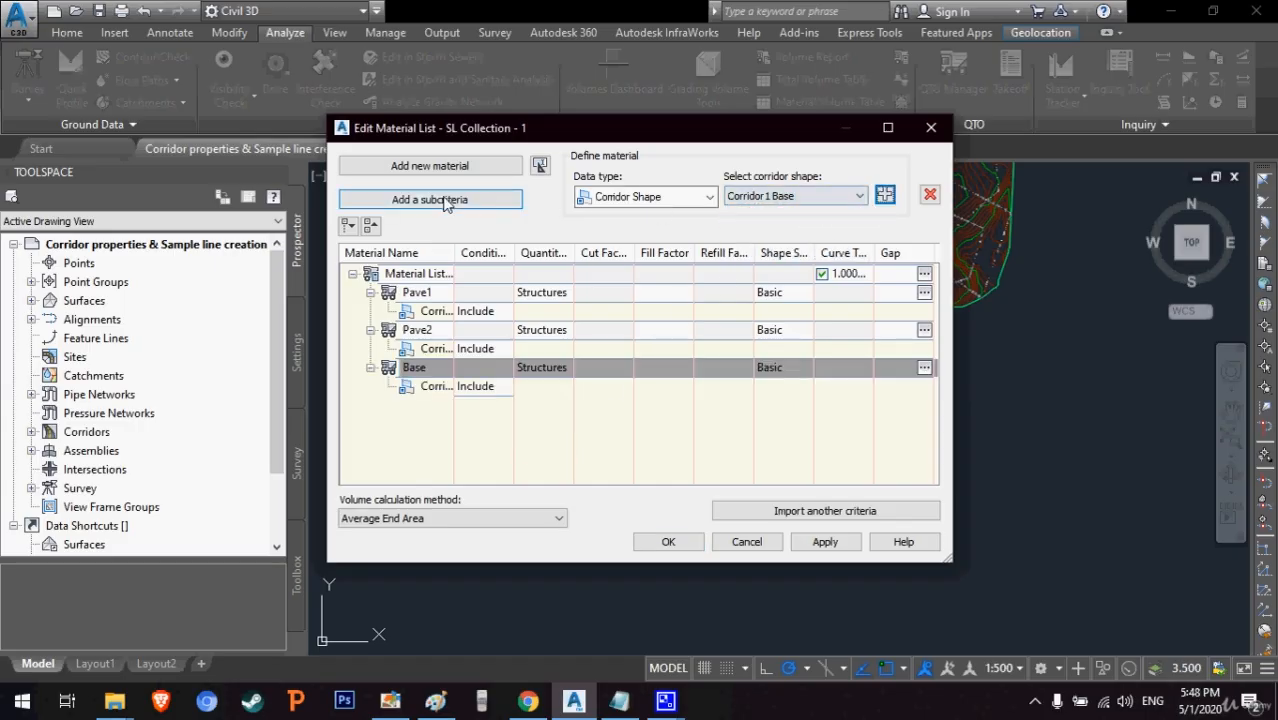
- Add a material named Subbase to the material list with quantity type Structures and the corridor shape Corridor1 SubBase
left_click(463, 168)
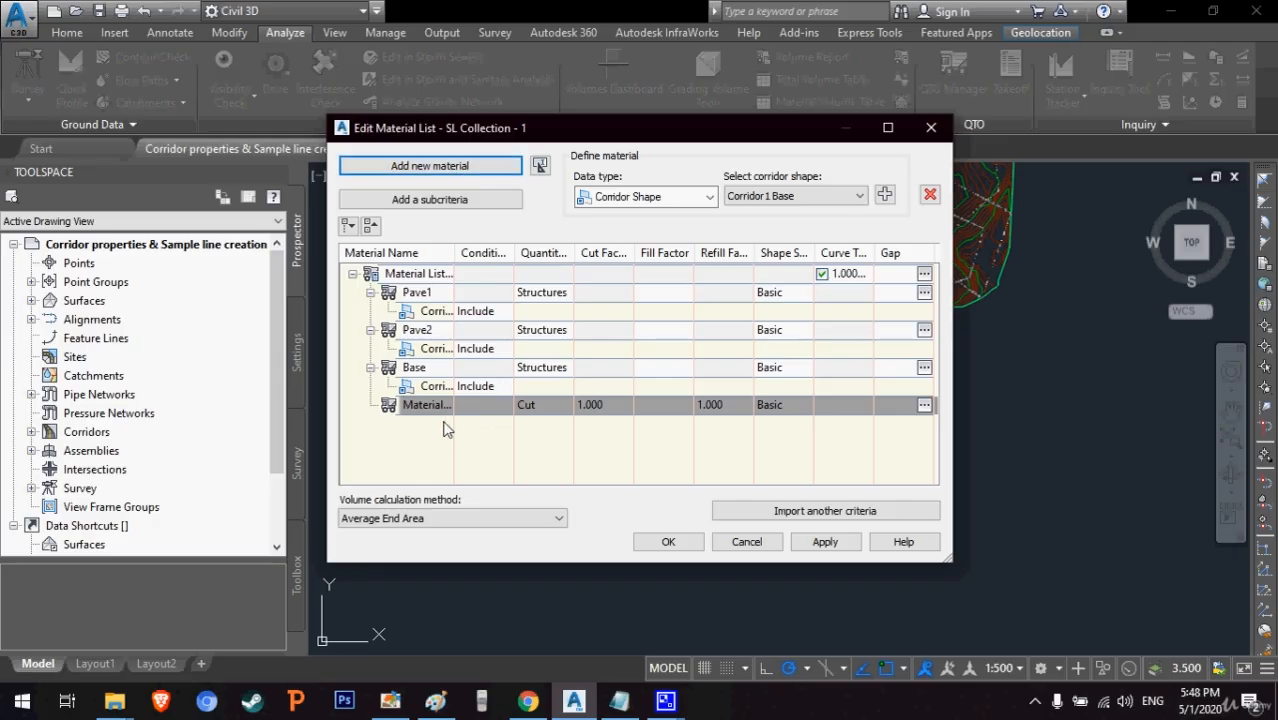
left_click(930, 195)
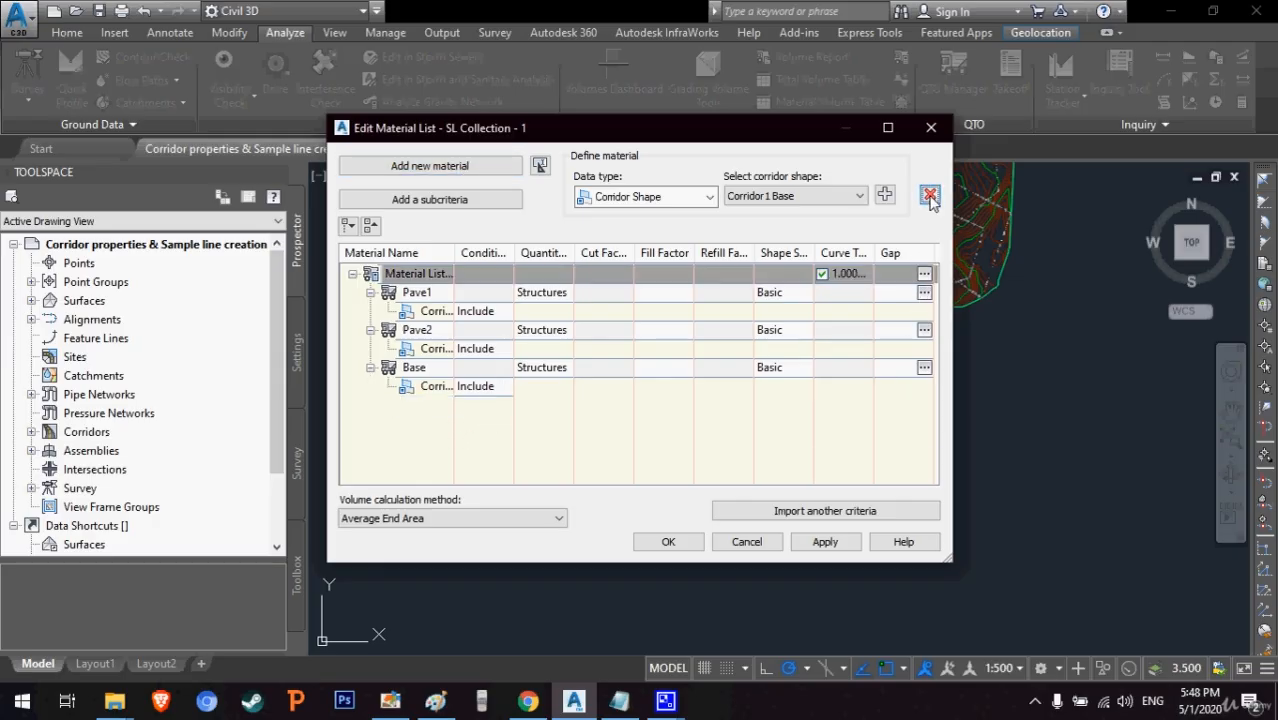
left_click(447, 166)
left_click(425, 407)
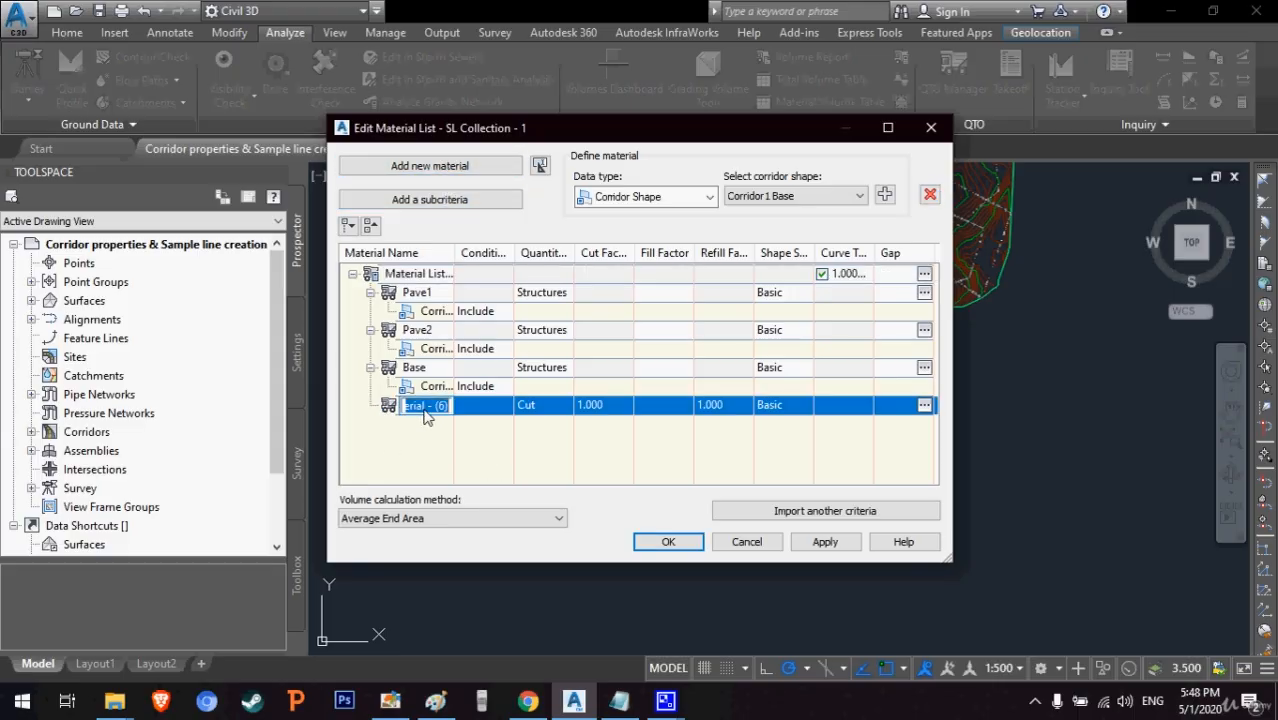
type("Subbase")
key("Return")
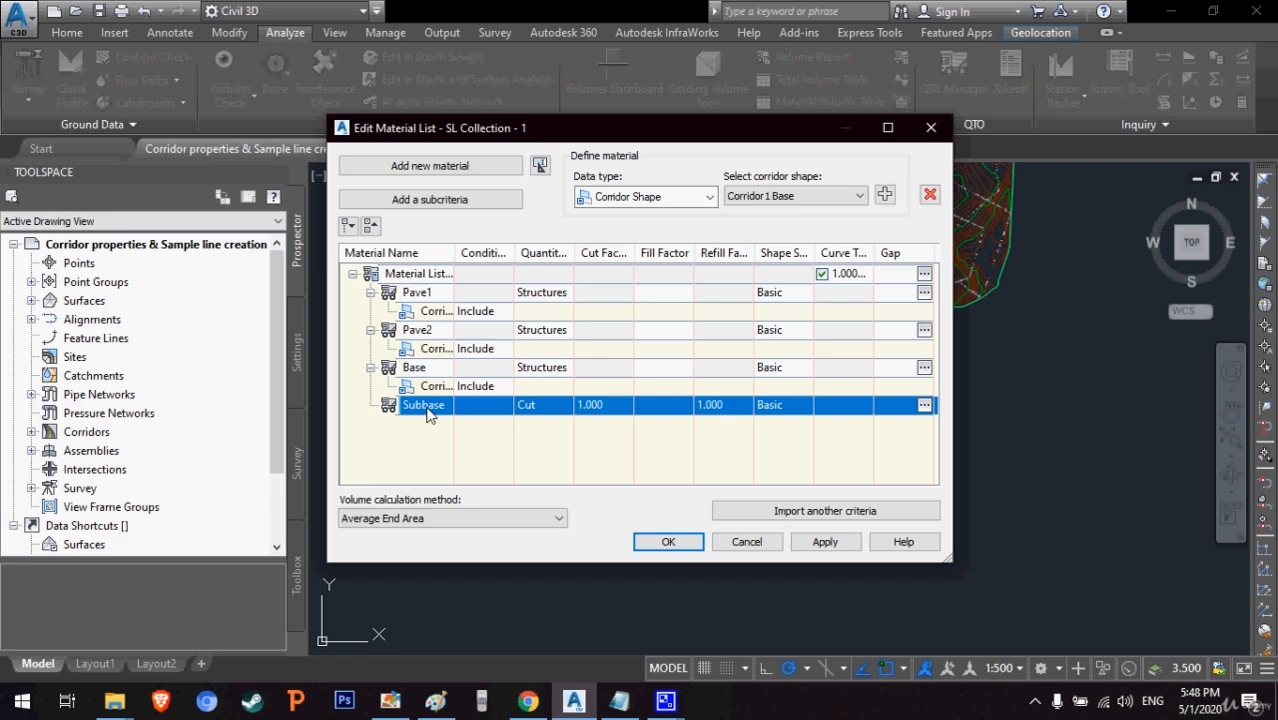
left_click(535, 407)
left_click(560, 482)
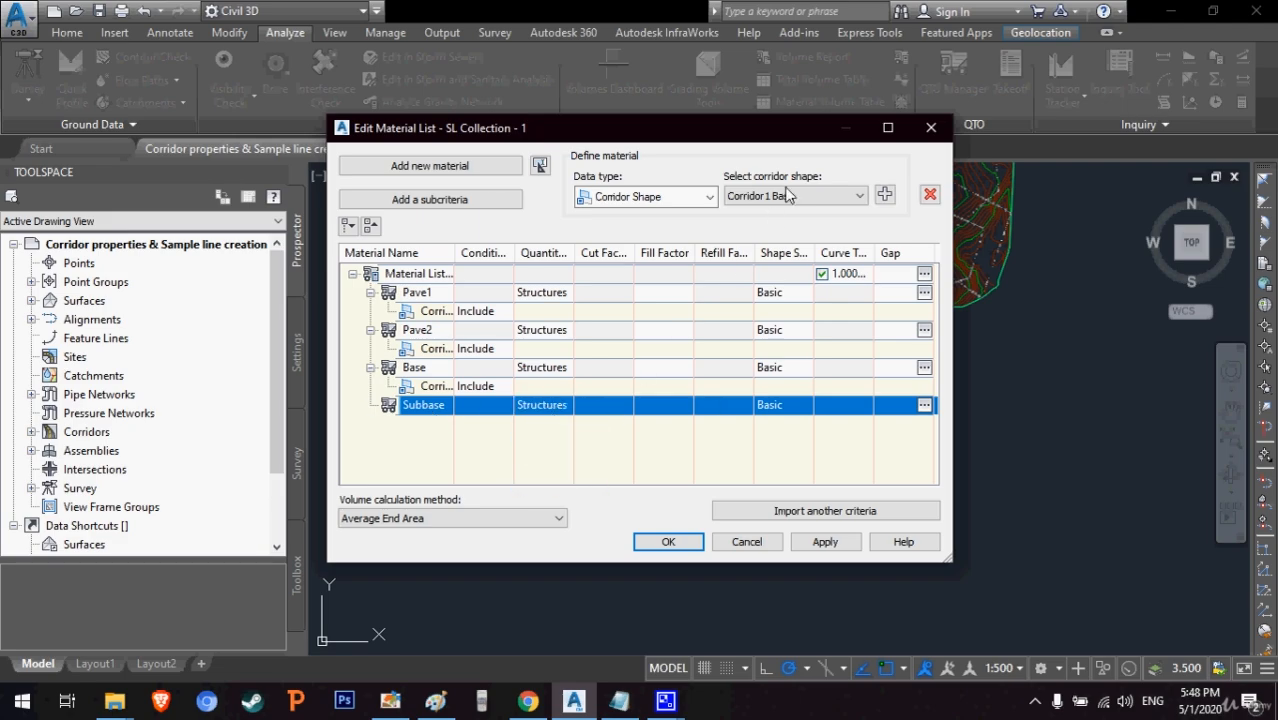
left_click(790, 196)
left_click(793, 250)
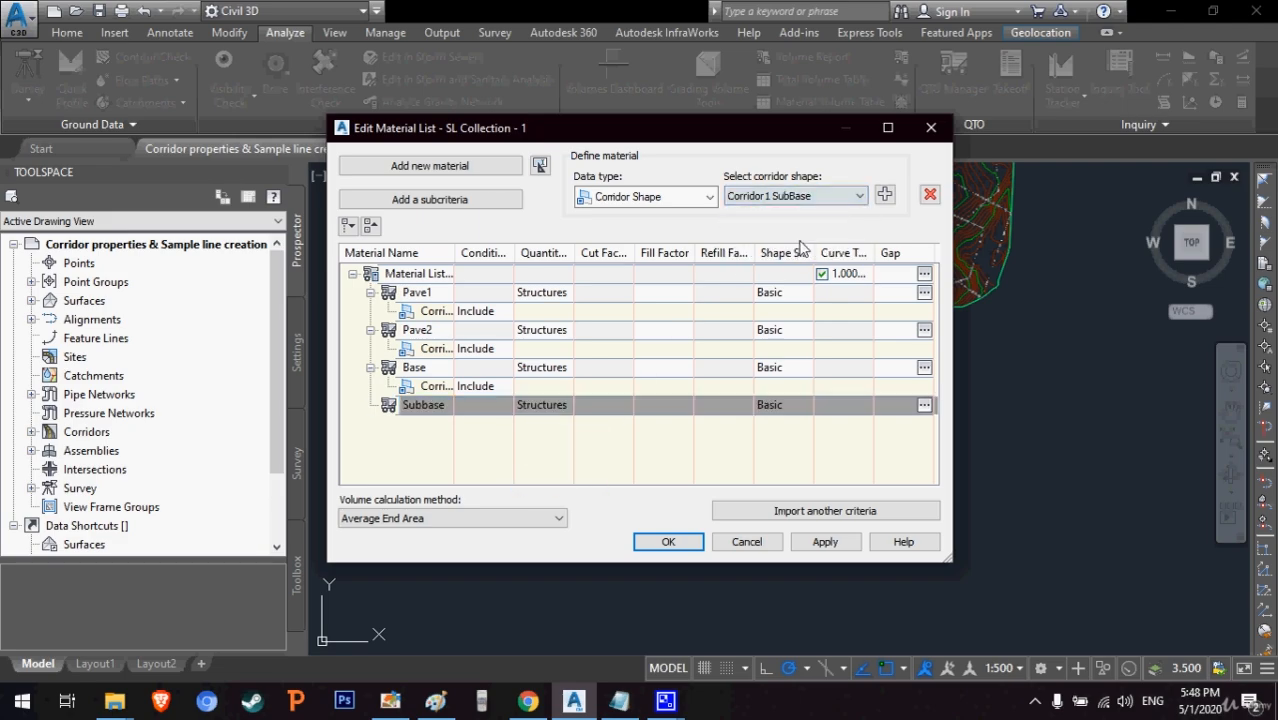
left_click(886, 196)
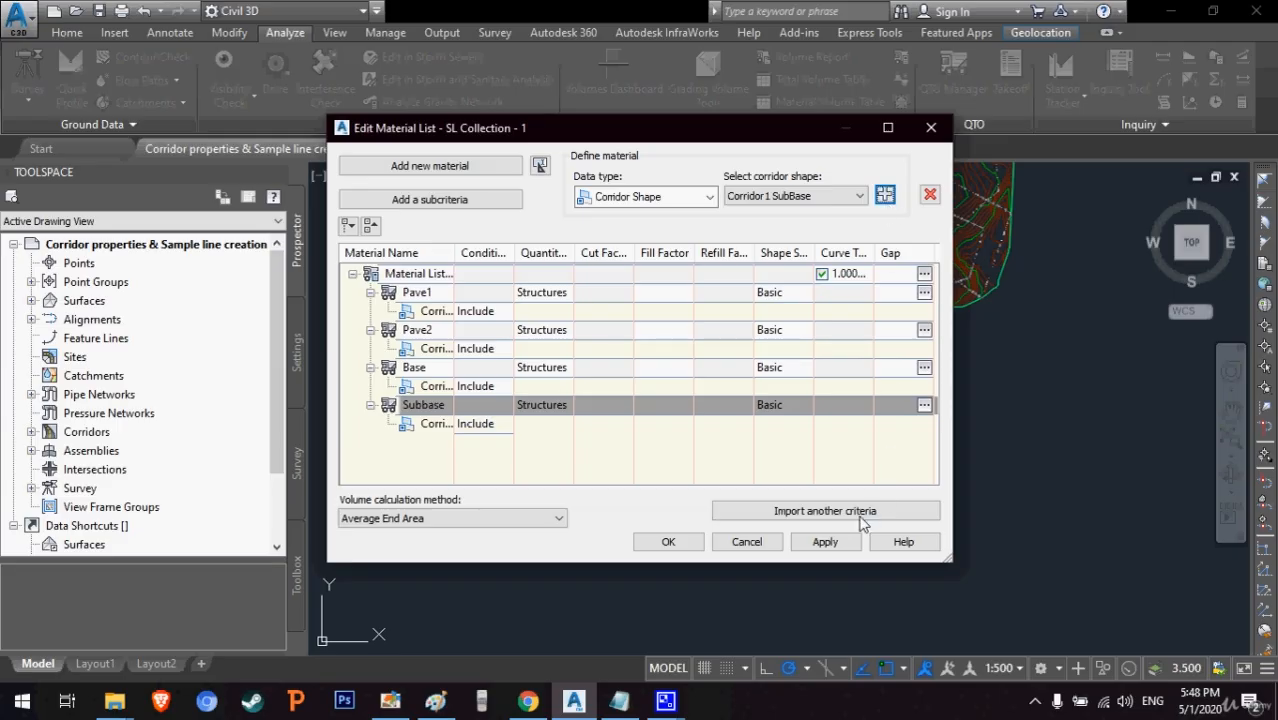
- Accept the edited material list and place a dynamic Area and Volume material table for Pave1 from SL Collection - 1 beside the profile view
left_click(825, 542)
left_click(668, 542)
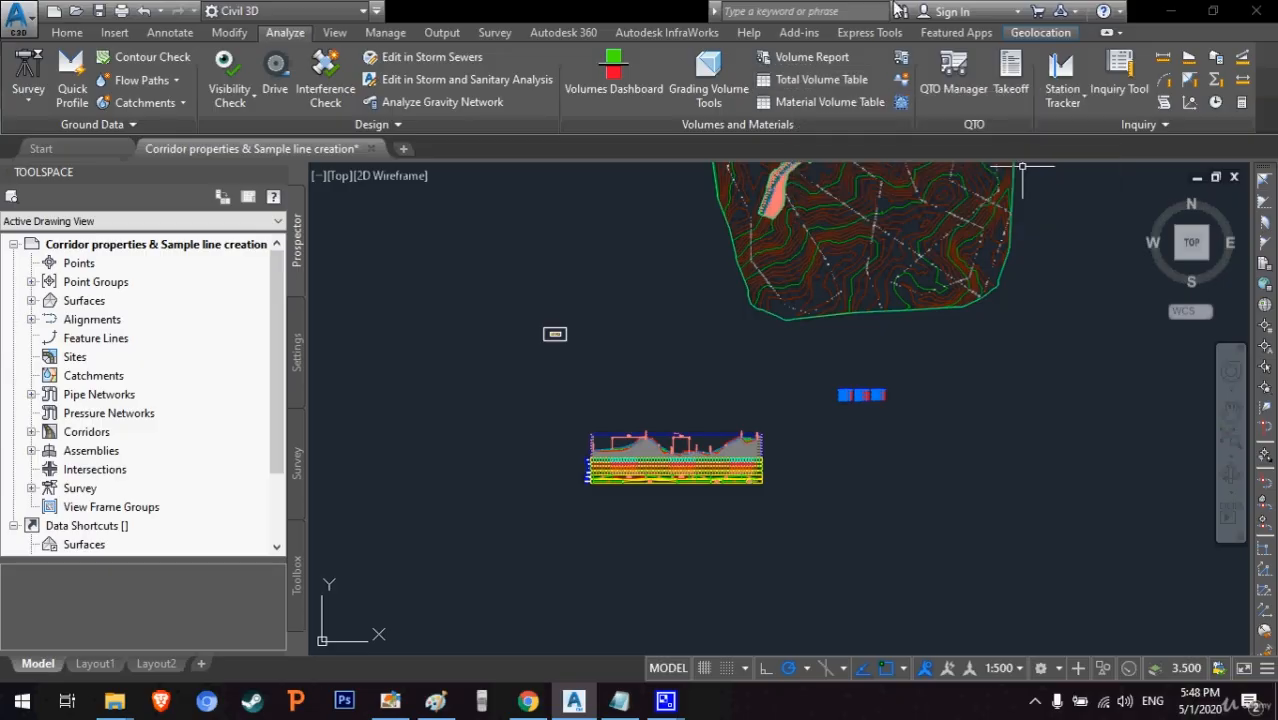
left_click(829, 102)
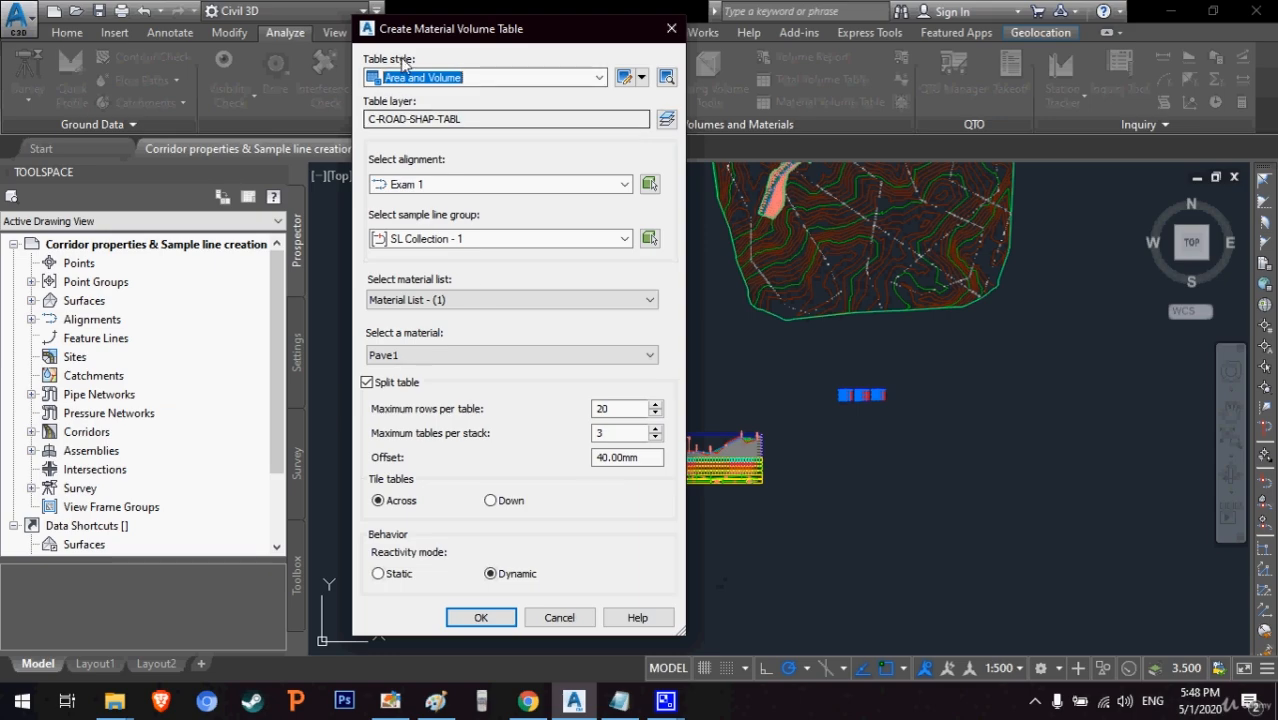
left_click(507, 240)
left_click(507, 254)
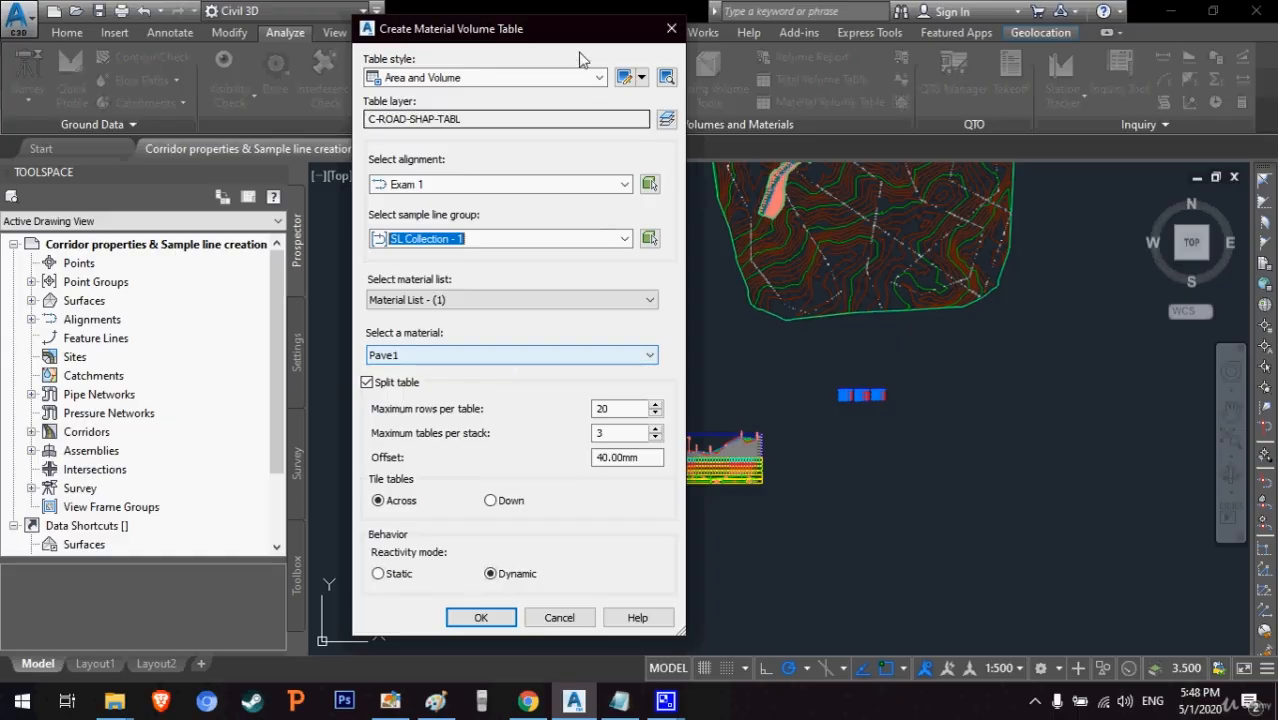
left_click_drag(578, 30, 482, 16)
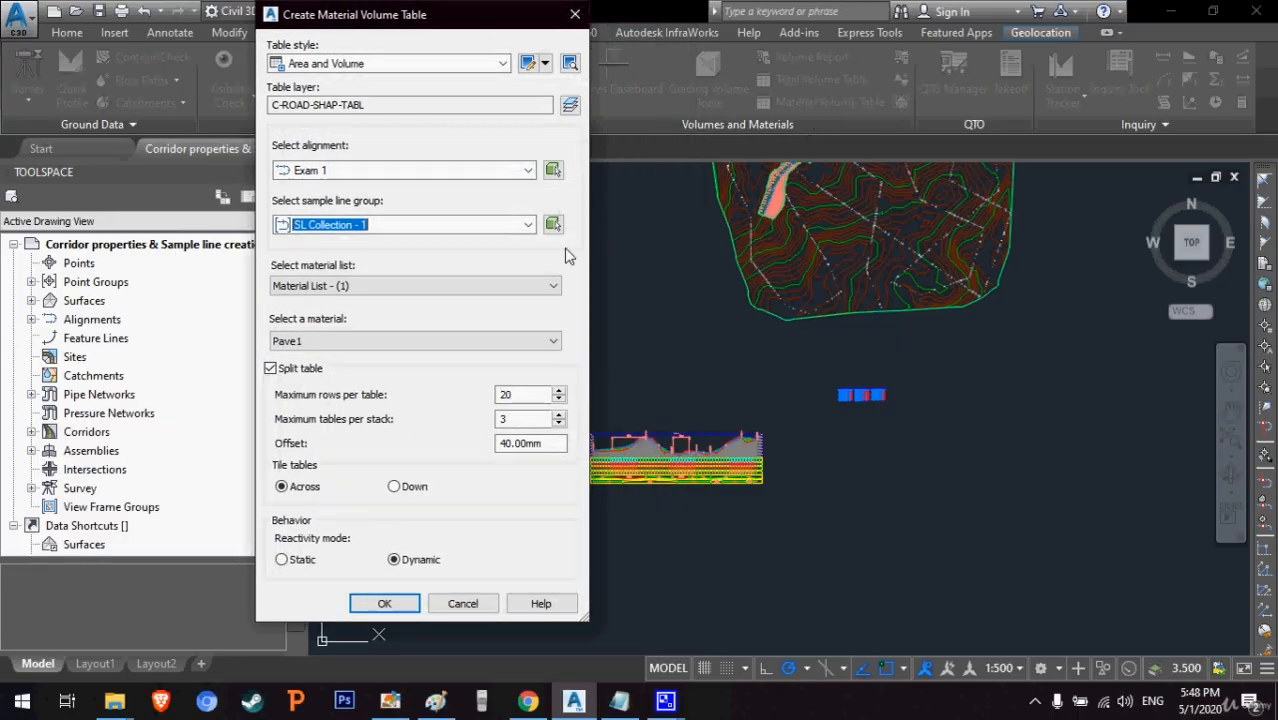
left_click(392, 345)
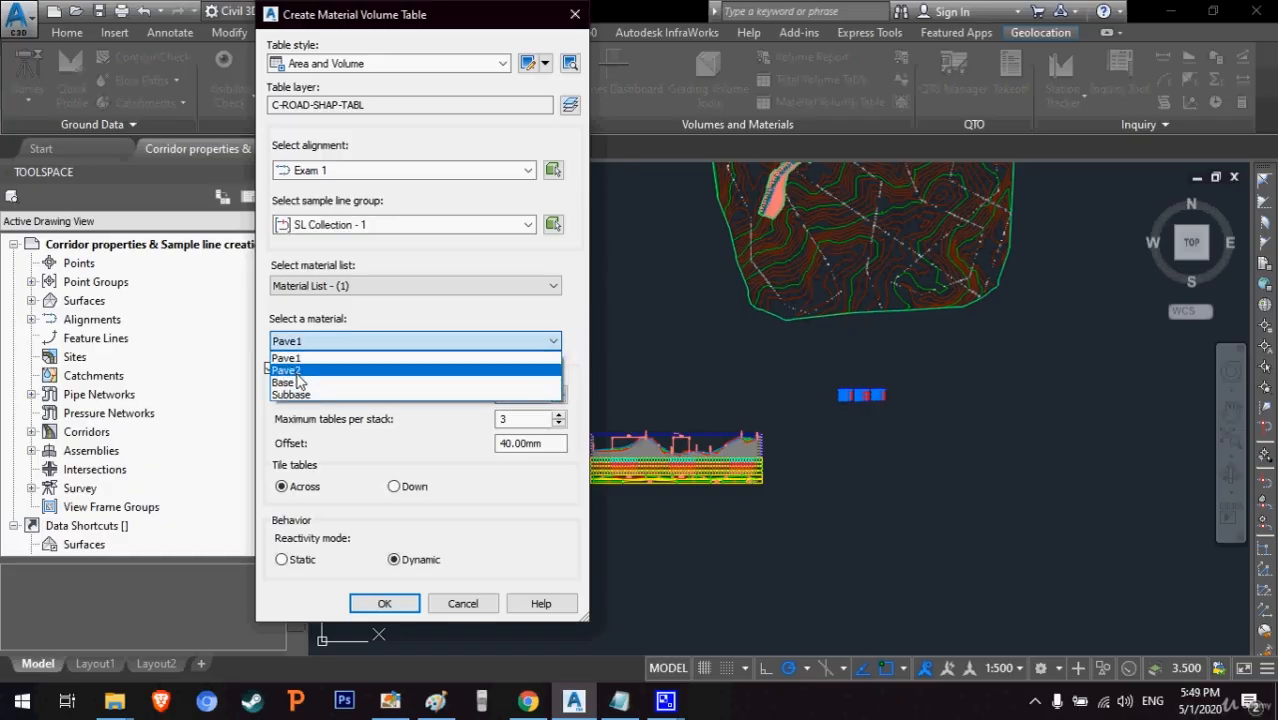
left_click(545, 518)
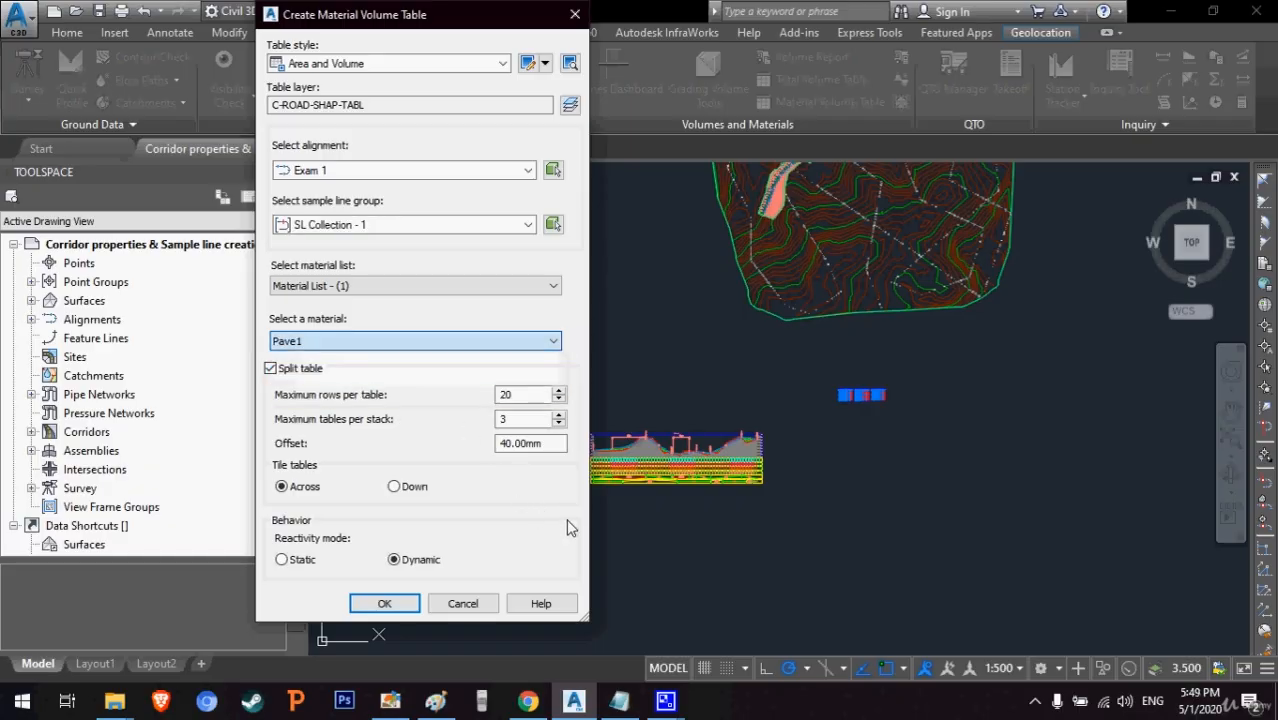
left_click(385, 604)
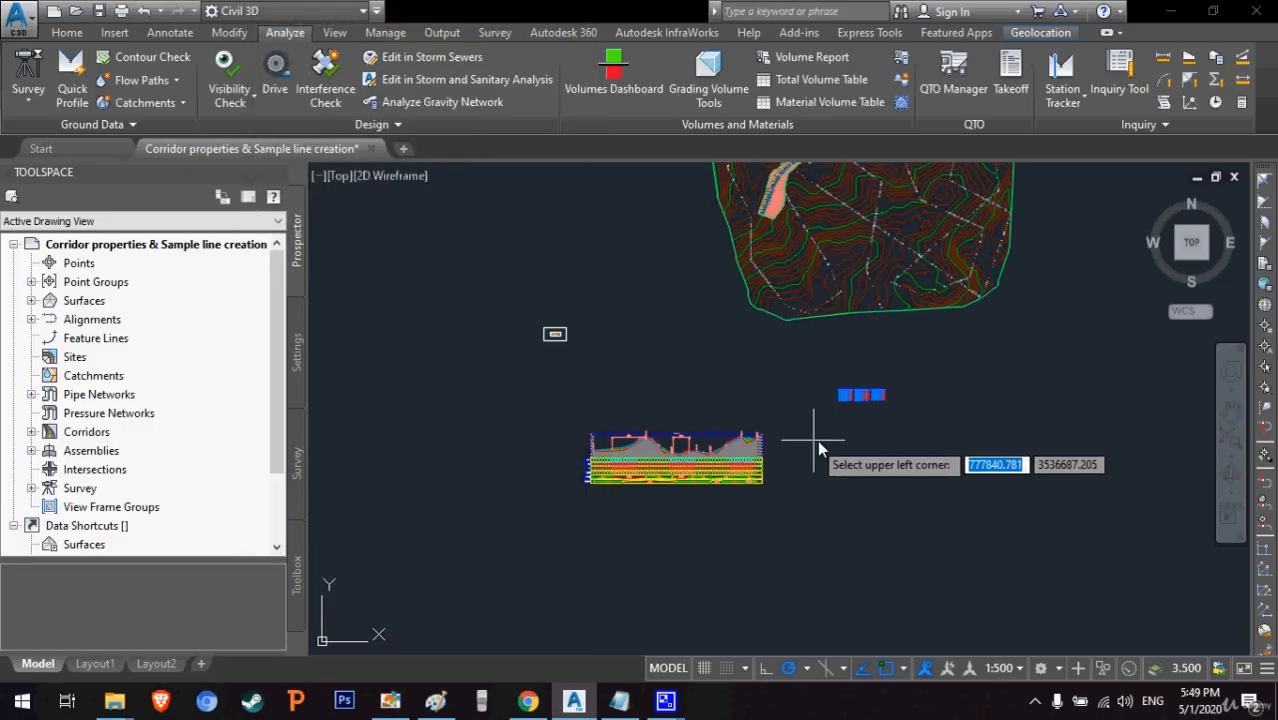
left_click(922, 425)
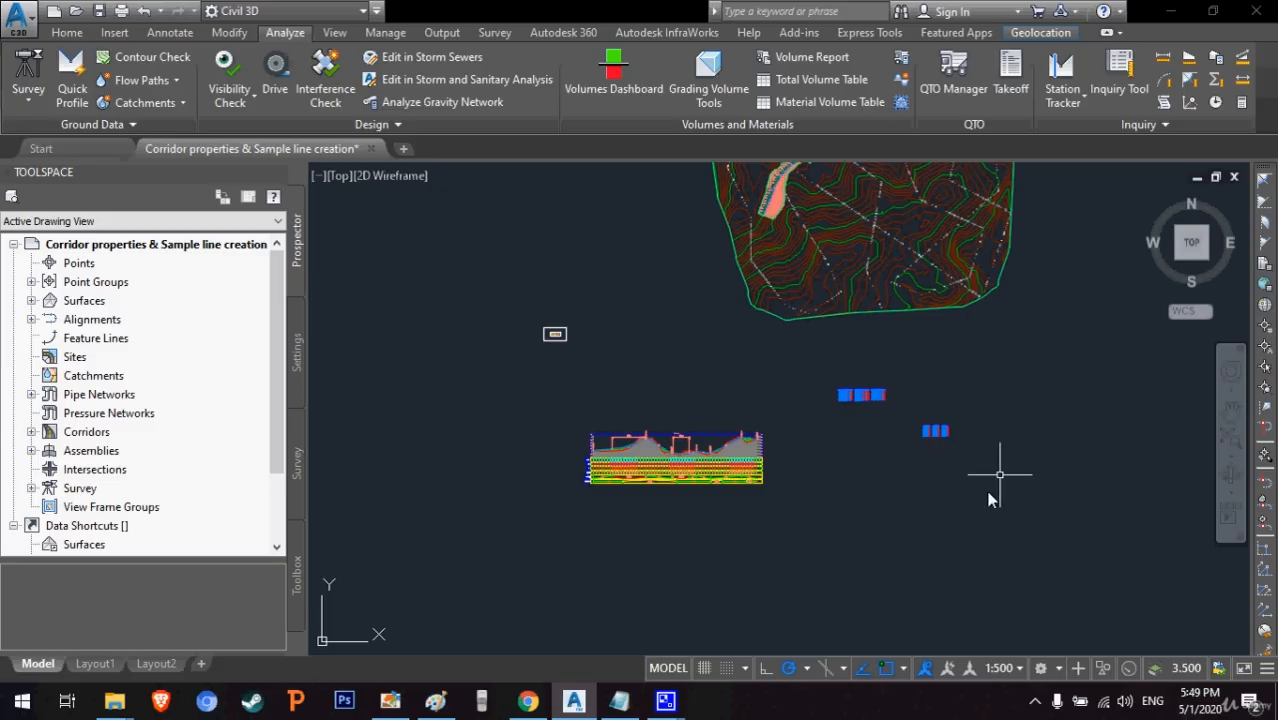
- Create a material volume table for Pave2 and place it directly below the Pave1 tables
left_click(816, 106)
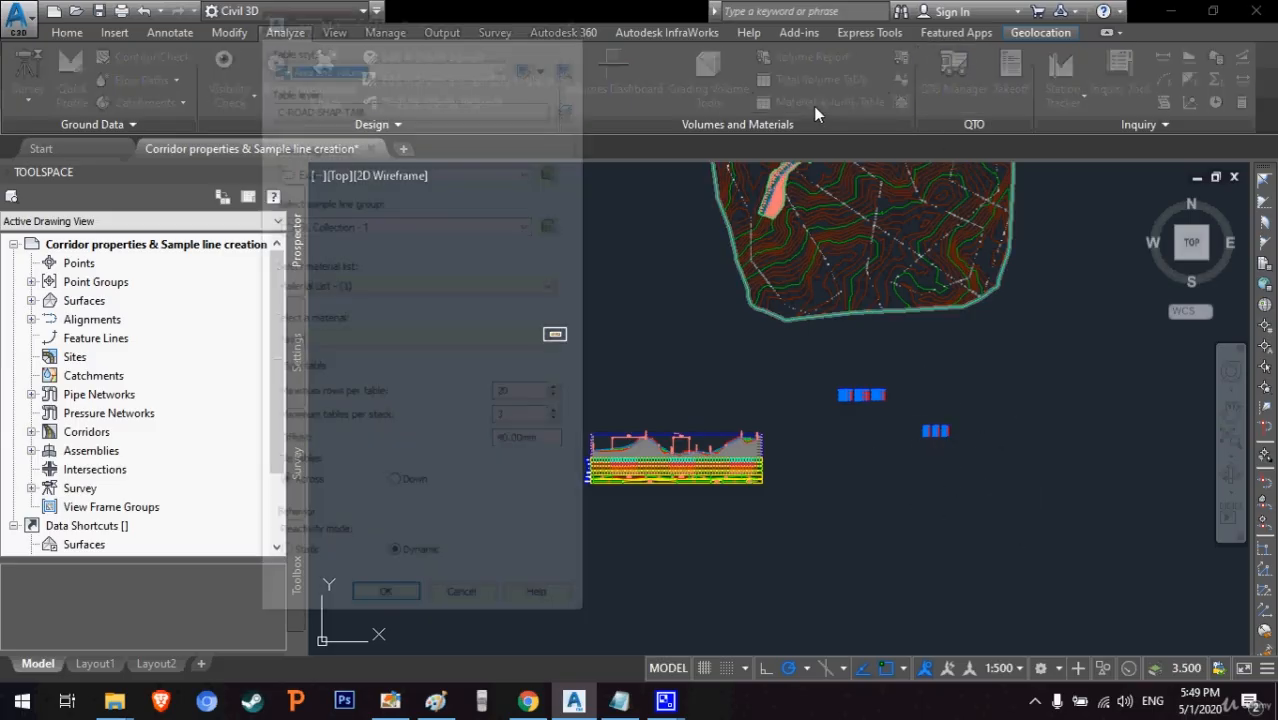
left_click(414, 341)
left_click(415, 370)
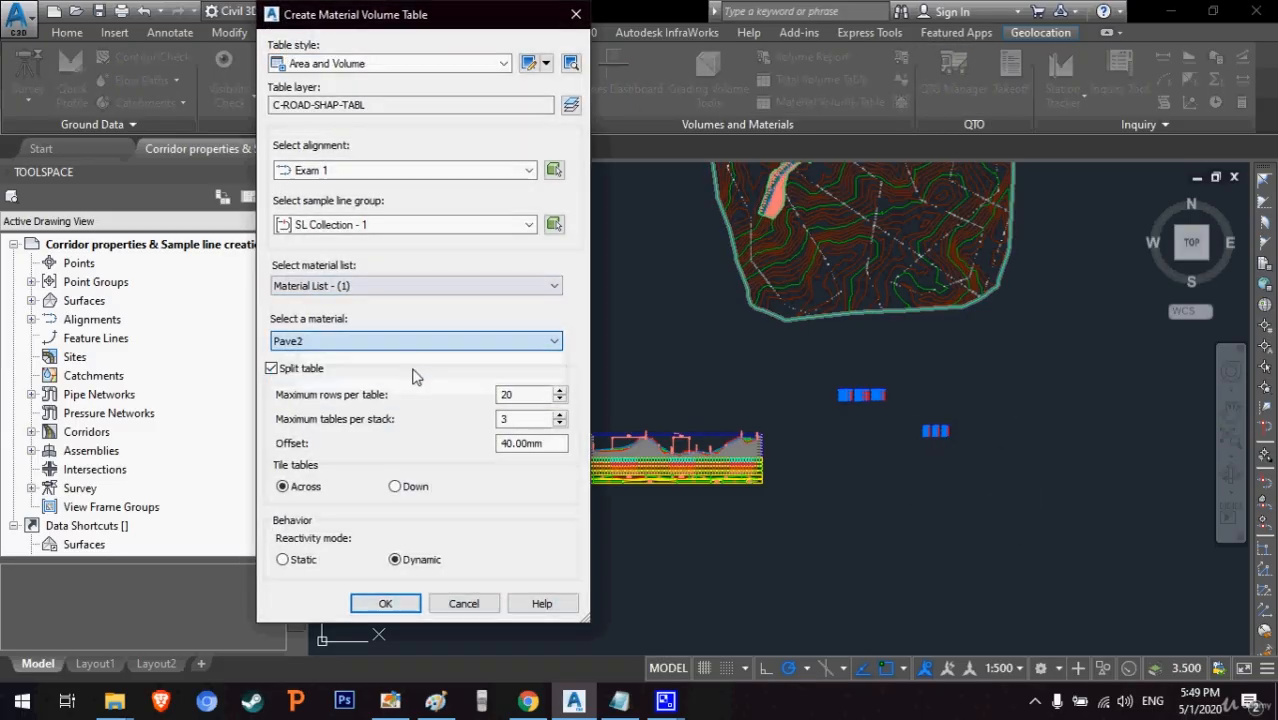
left_click(388, 603)
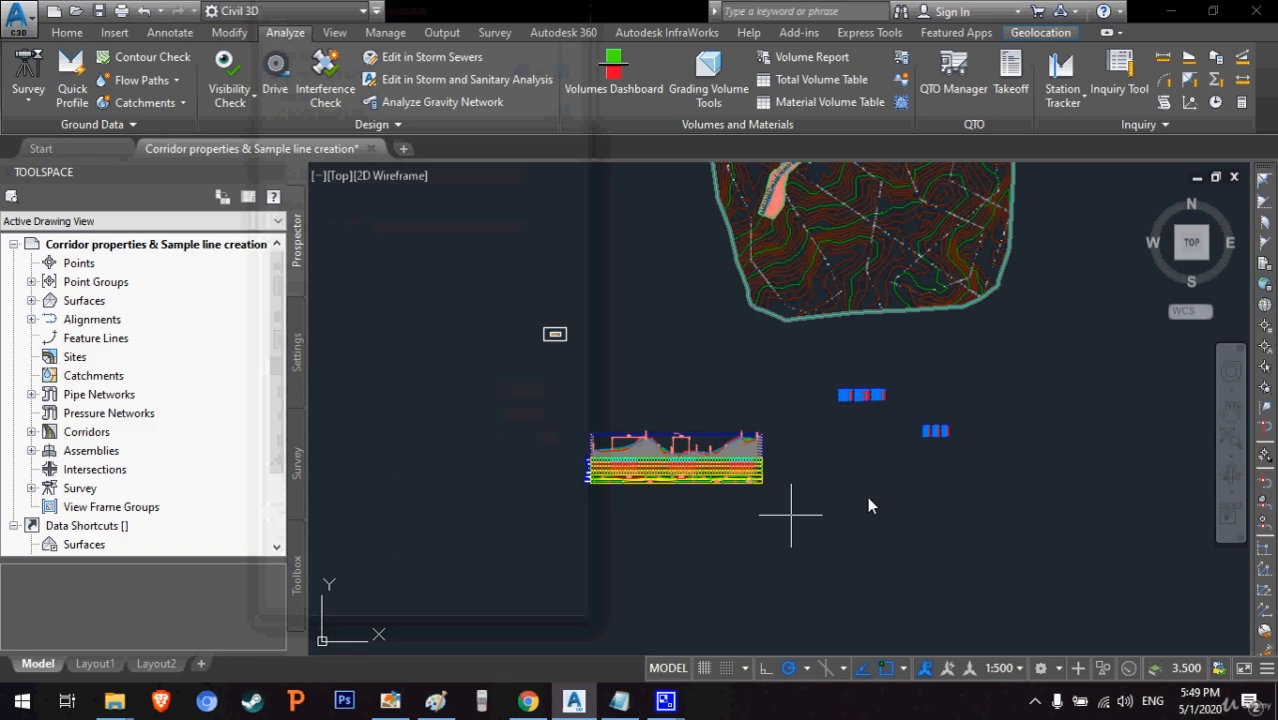
left_click(922, 451)
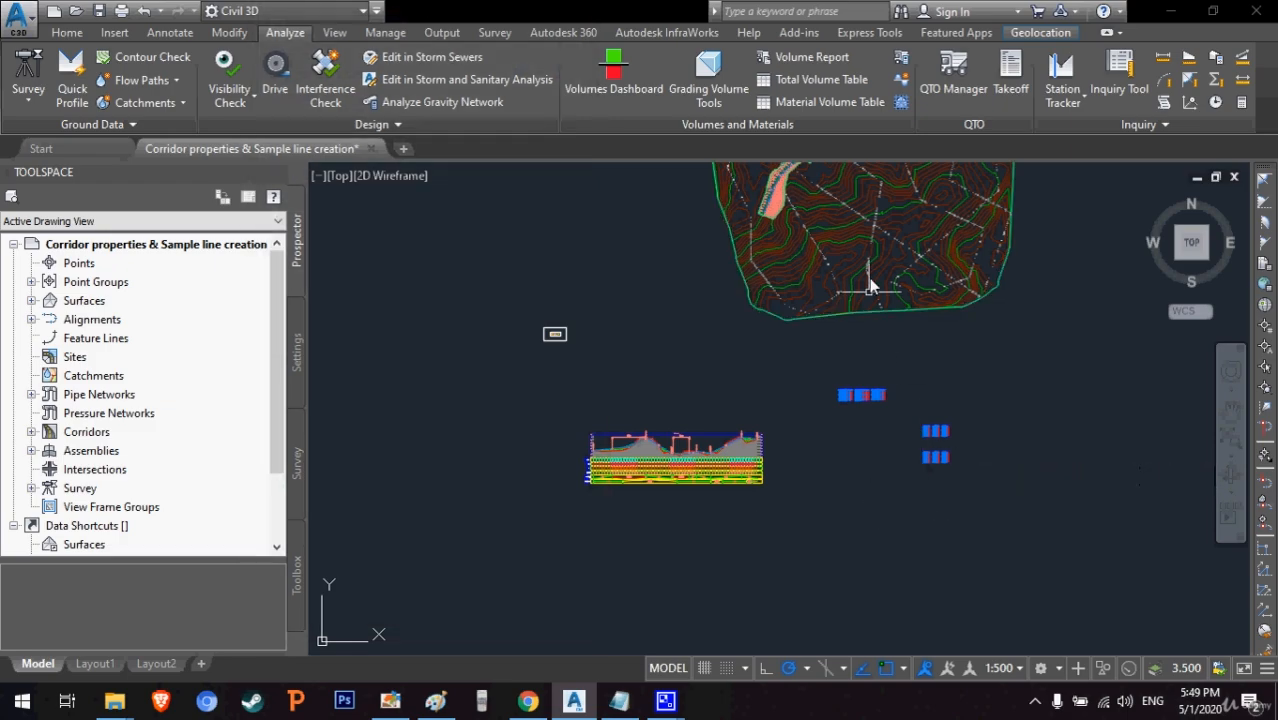
- Create a material volume table for Base and place it directly below the Pave2 tables
left_click(838, 103)
left_click(408, 341)
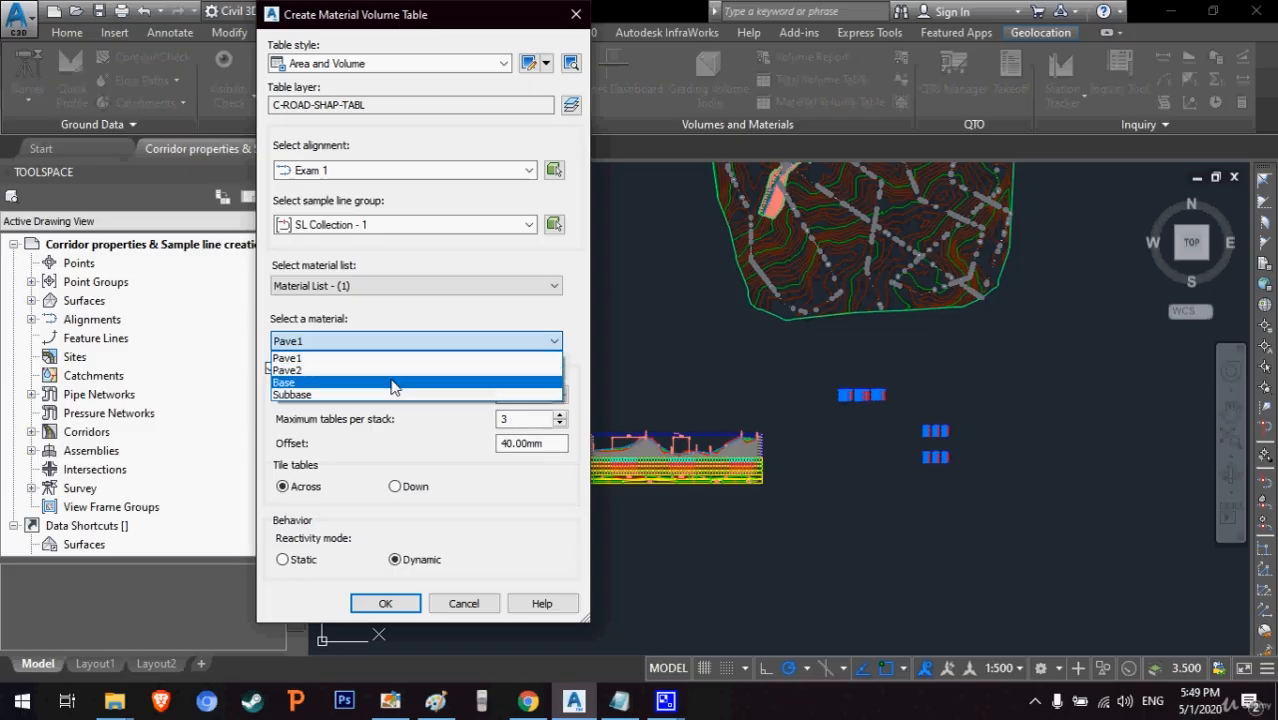
left_click(392, 382)
left_click(385, 603)
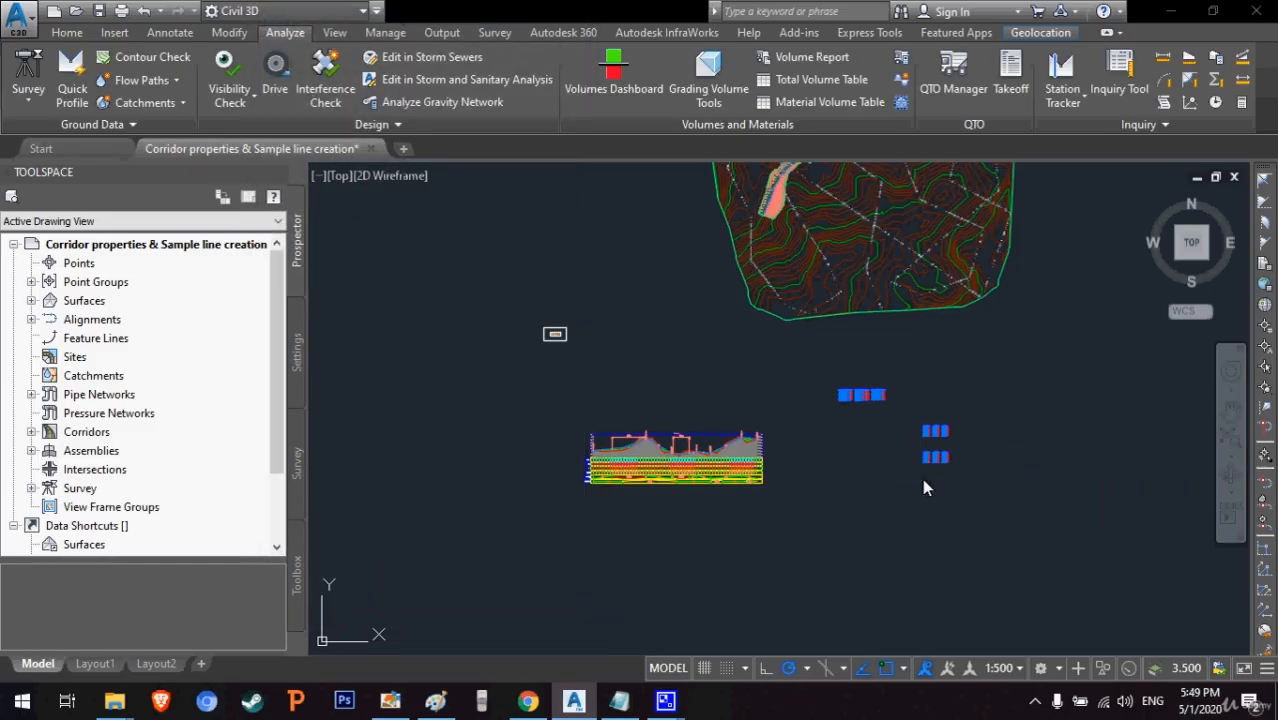
left_click(922, 478)
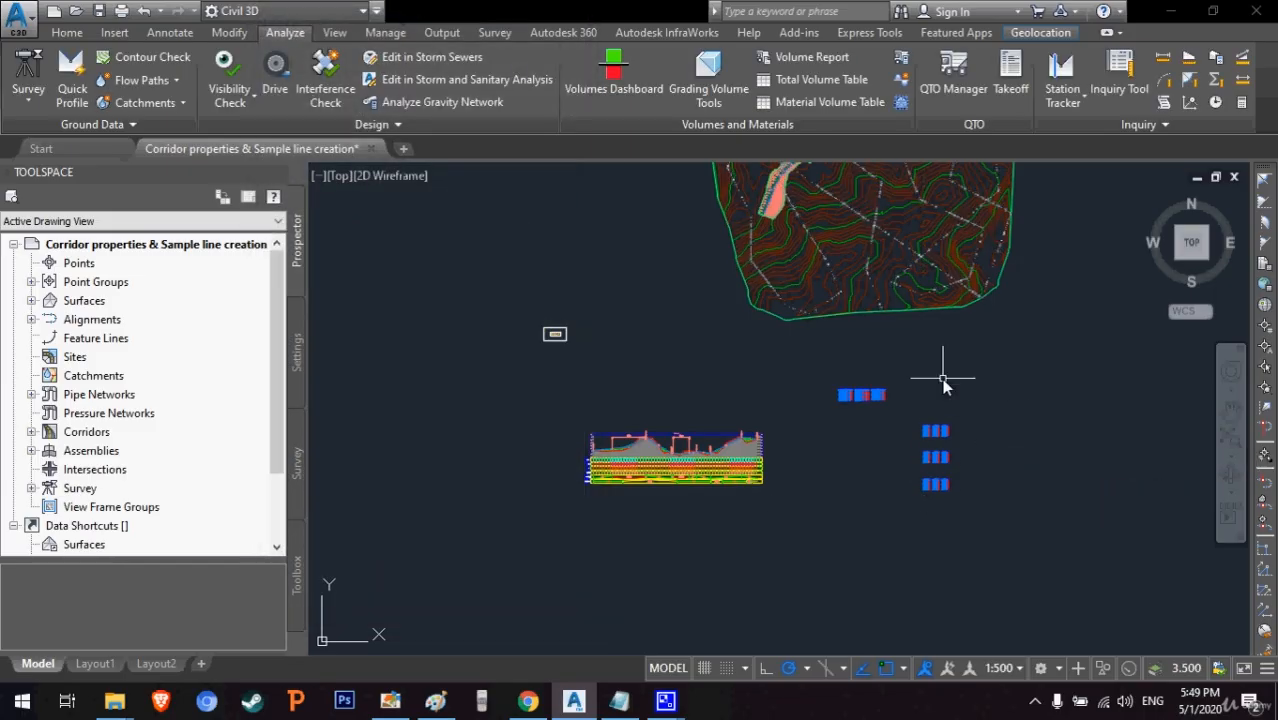
- Create a material volume table for Subbase and place it directly below the Base tables
left_click(815, 103)
left_click(366, 341)
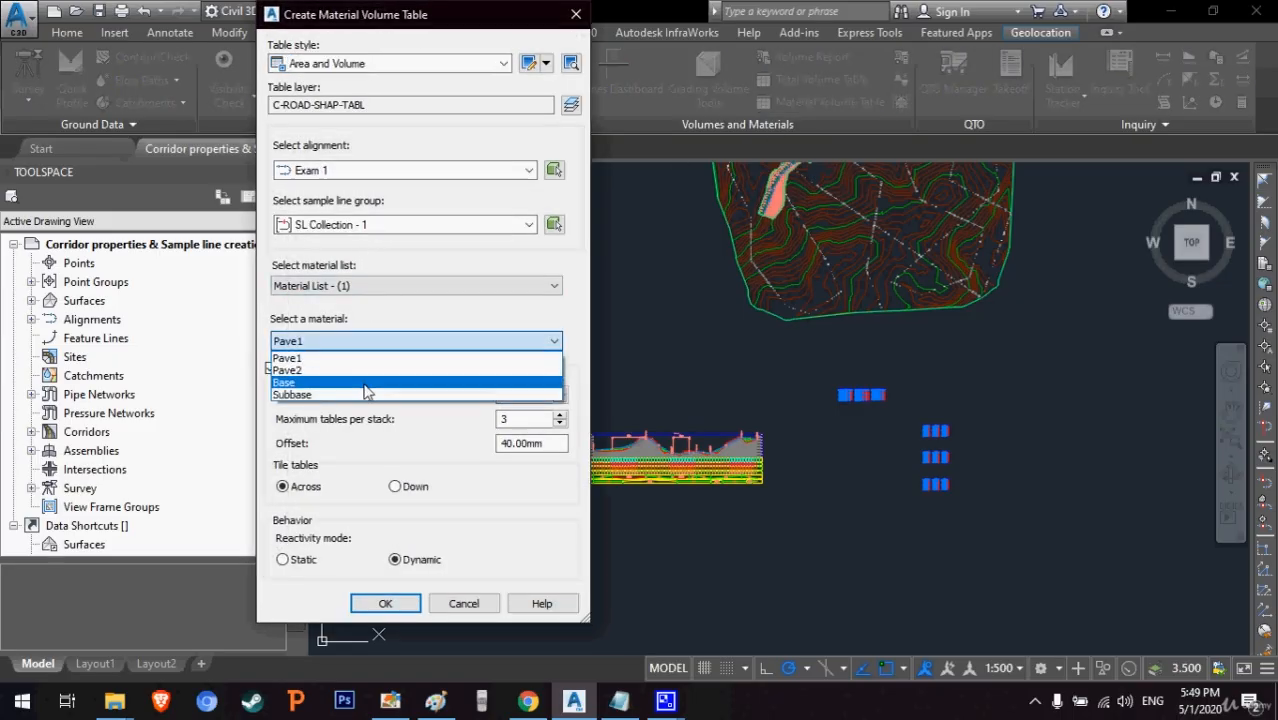
left_click(320, 398)
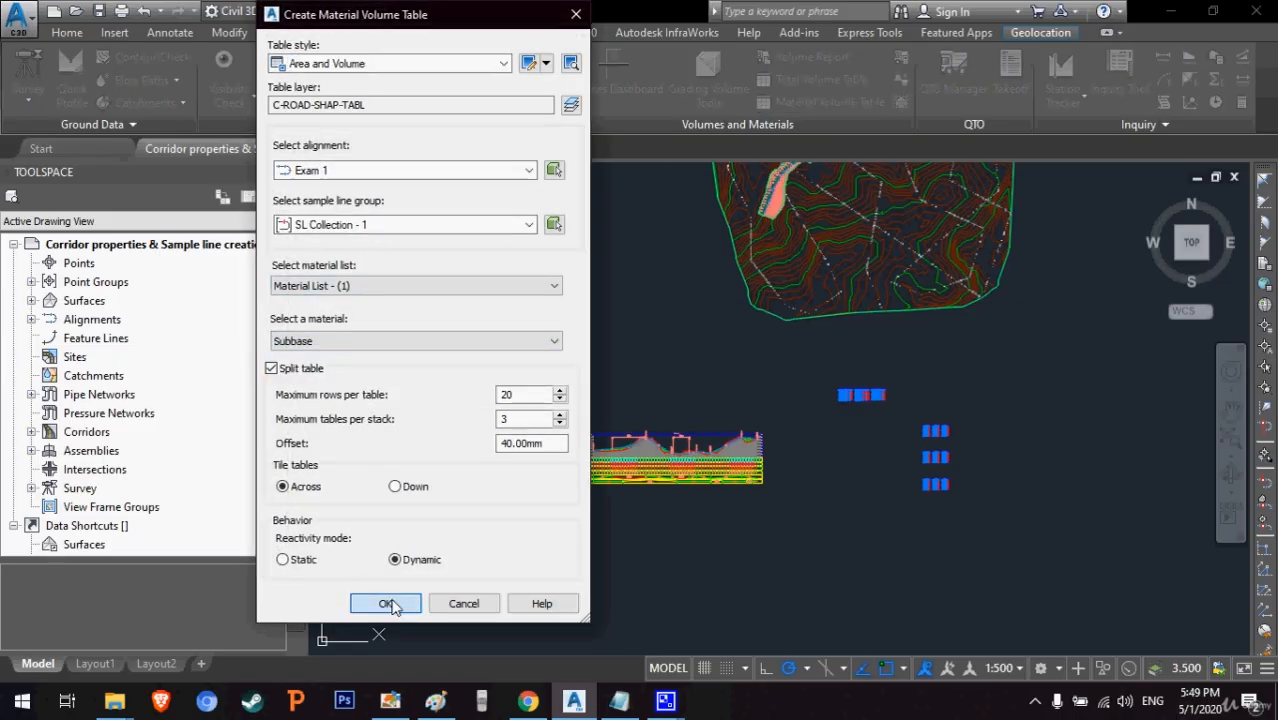
left_click(387, 604)
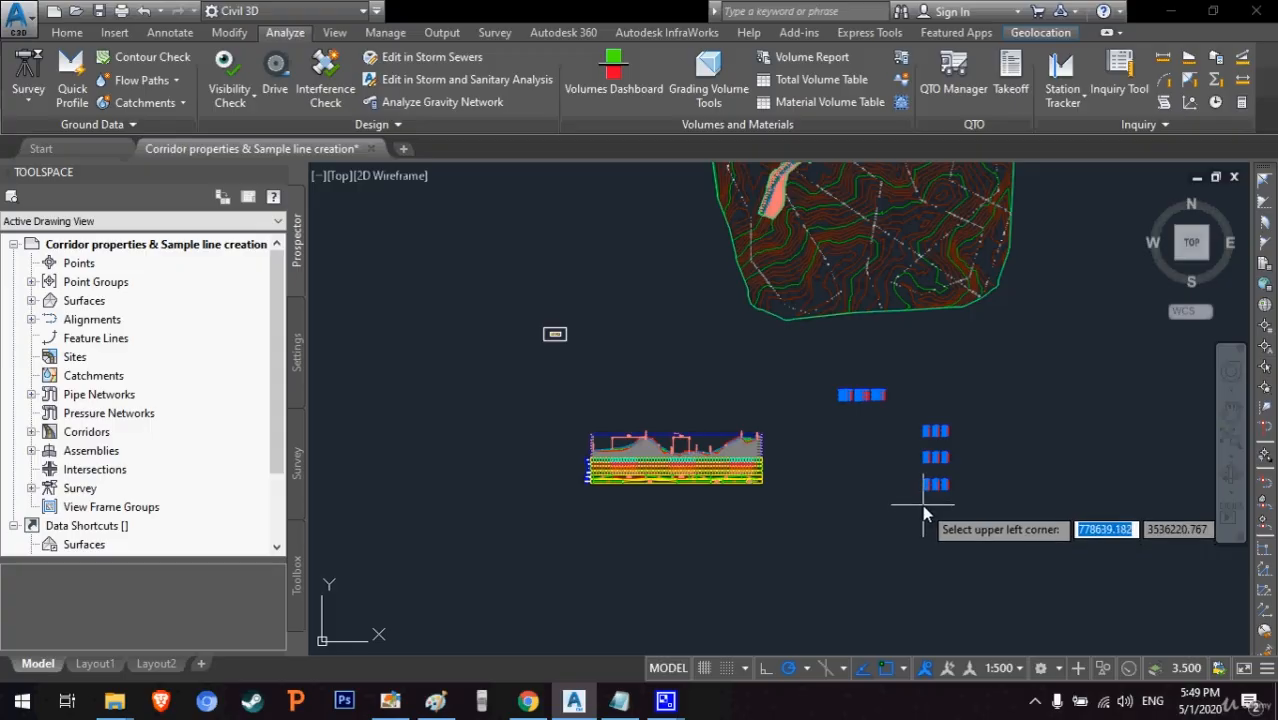
left_click(922, 504)
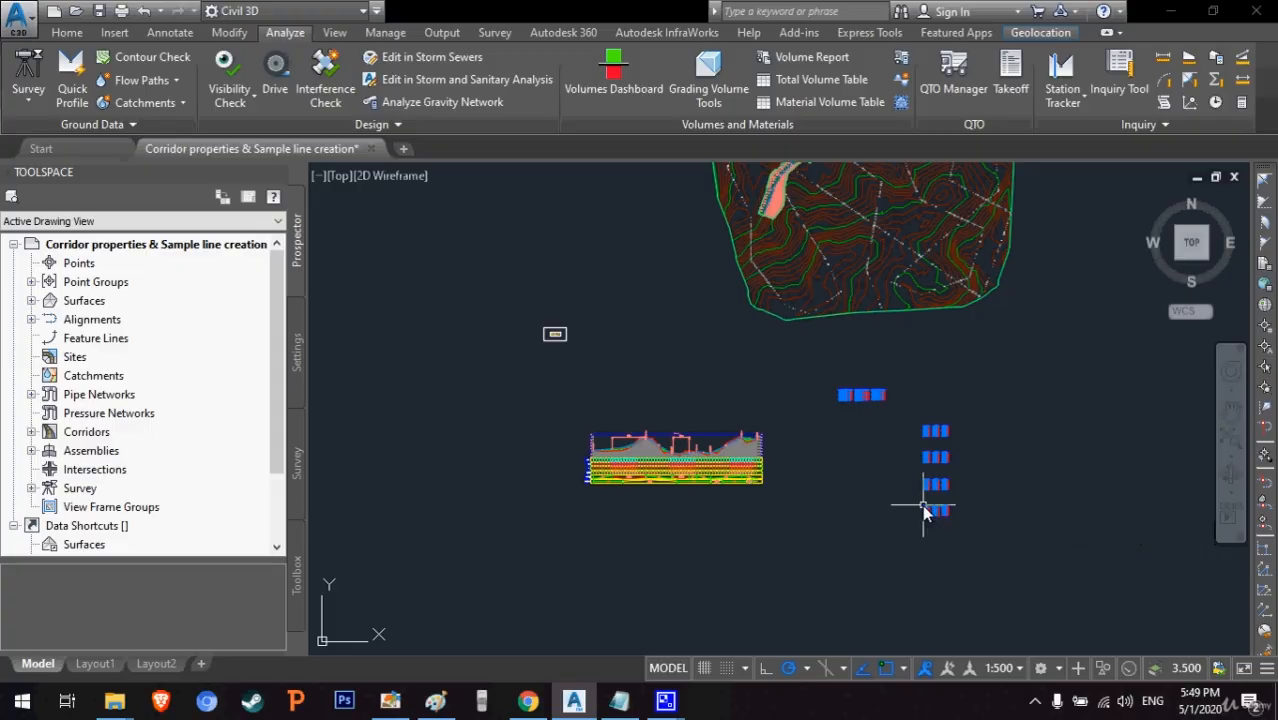
- Examine the stations, areas and volumes listed in the total volume tables above the material tables
left_click(1232, 413)
left_click_drag(1056, 463, 914, 441)
scroll(668, 342, "up", 6)
scroll(1001, 580, "up", 2)
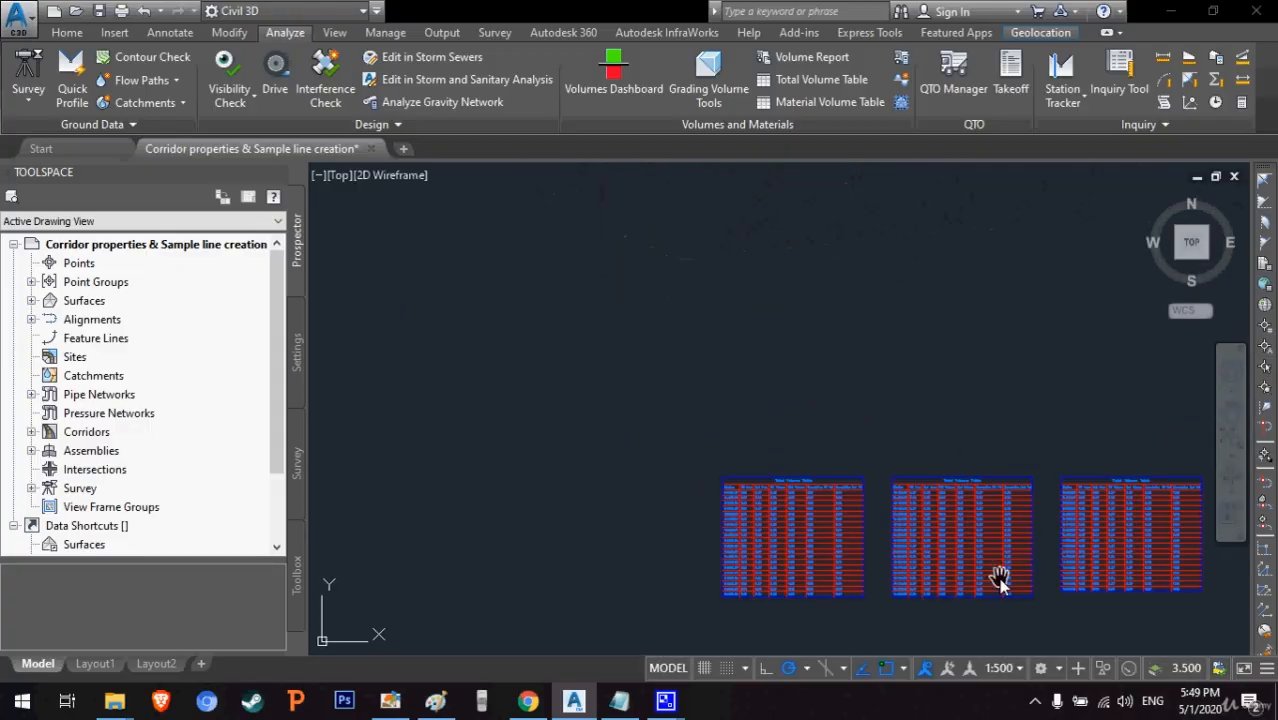
scroll(943, 501, "up", 3)
scroll(499, 376, "down", 1)
left_click_drag(496, 450, 624, 430)
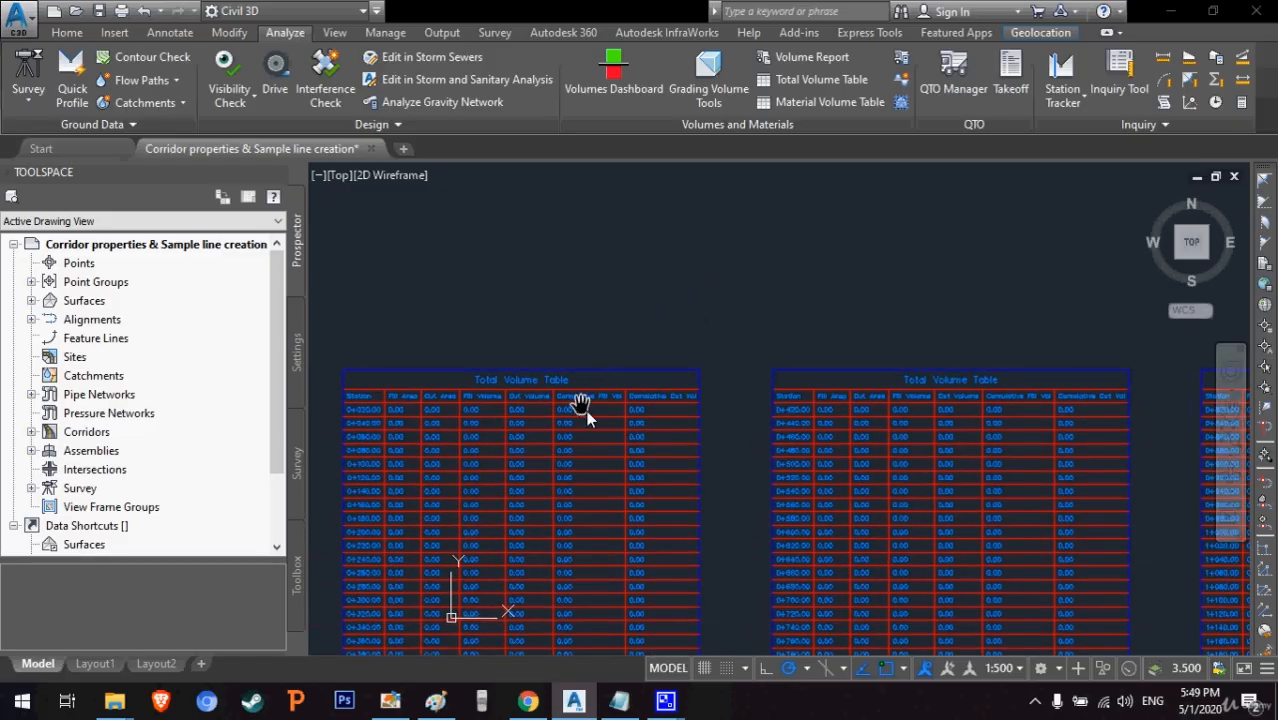
scroll(619, 399, "down", 1)
scroll(790, 345, "down", 3)
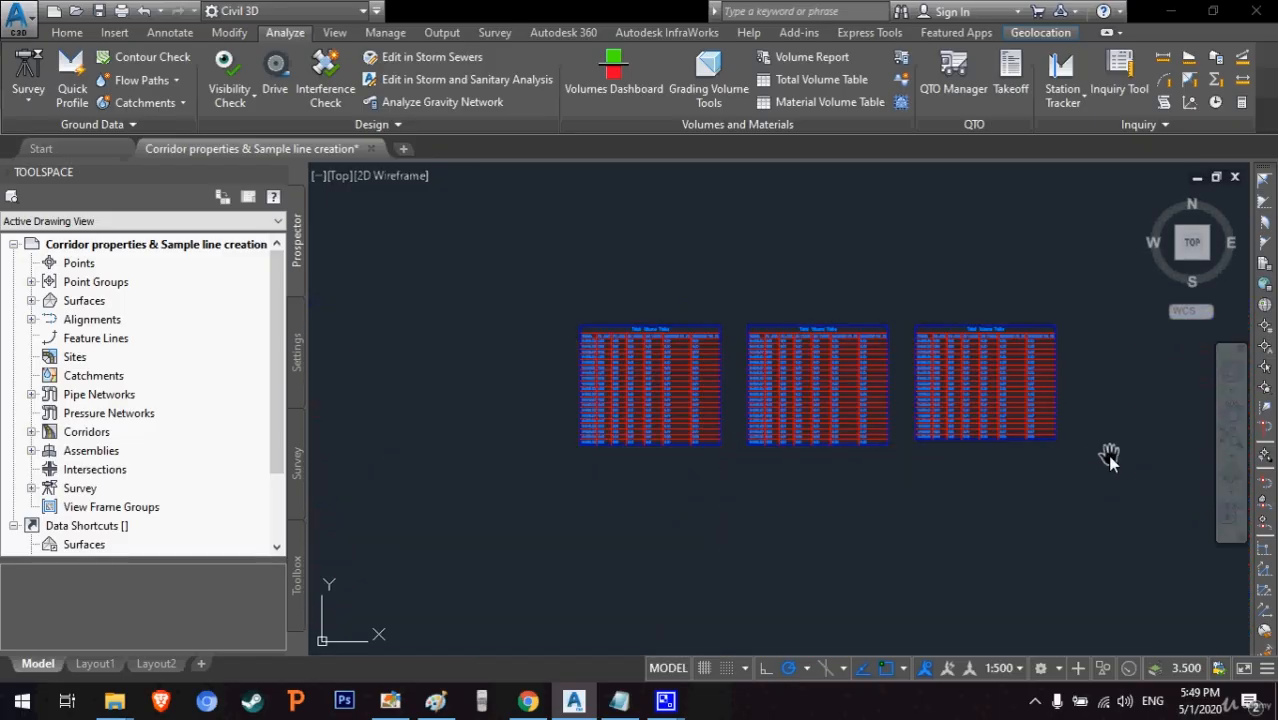
- Examine the area, volume and cumulative volume per station in the Pave1 and Pave2 material tables
left_click_drag(1107, 456, 740, 322)
scroll(870, 362, "down", 2)
left_click_drag(968, 482, 576, 339)
scroll(582, 333, "up", 3)
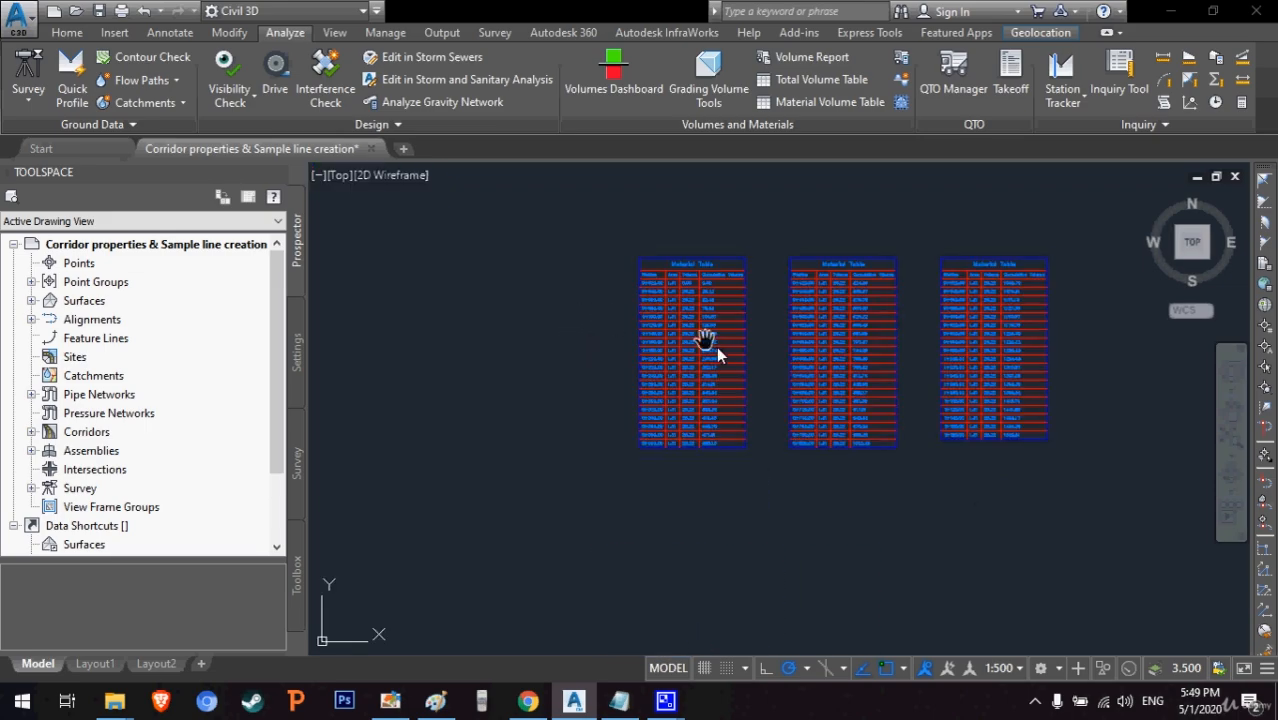
scroll(788, 350, "up", 1)
scroll(745, 277, "up", 4)
scroll(563, 329, "down", 2)
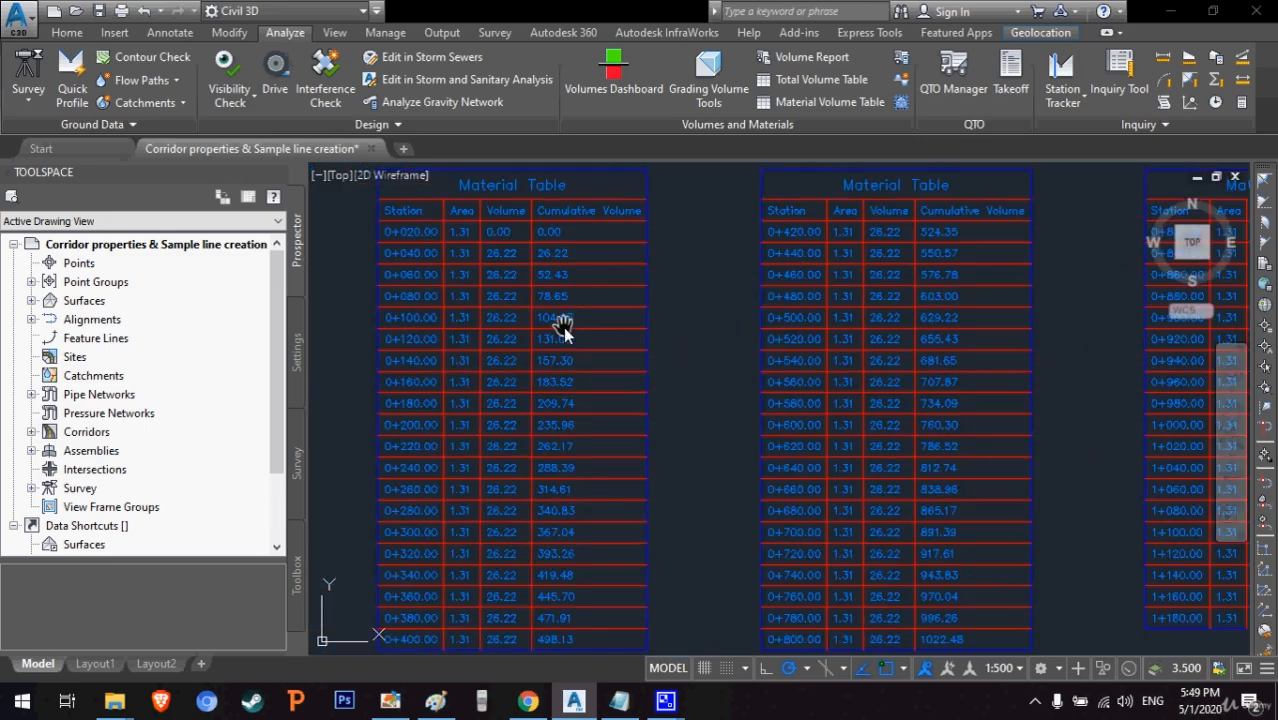
mouse_move(625, 435)
middle_mouse_down()
mouse_move(596, 344)
mouse_move(599, 362)
middle_mouse_up()
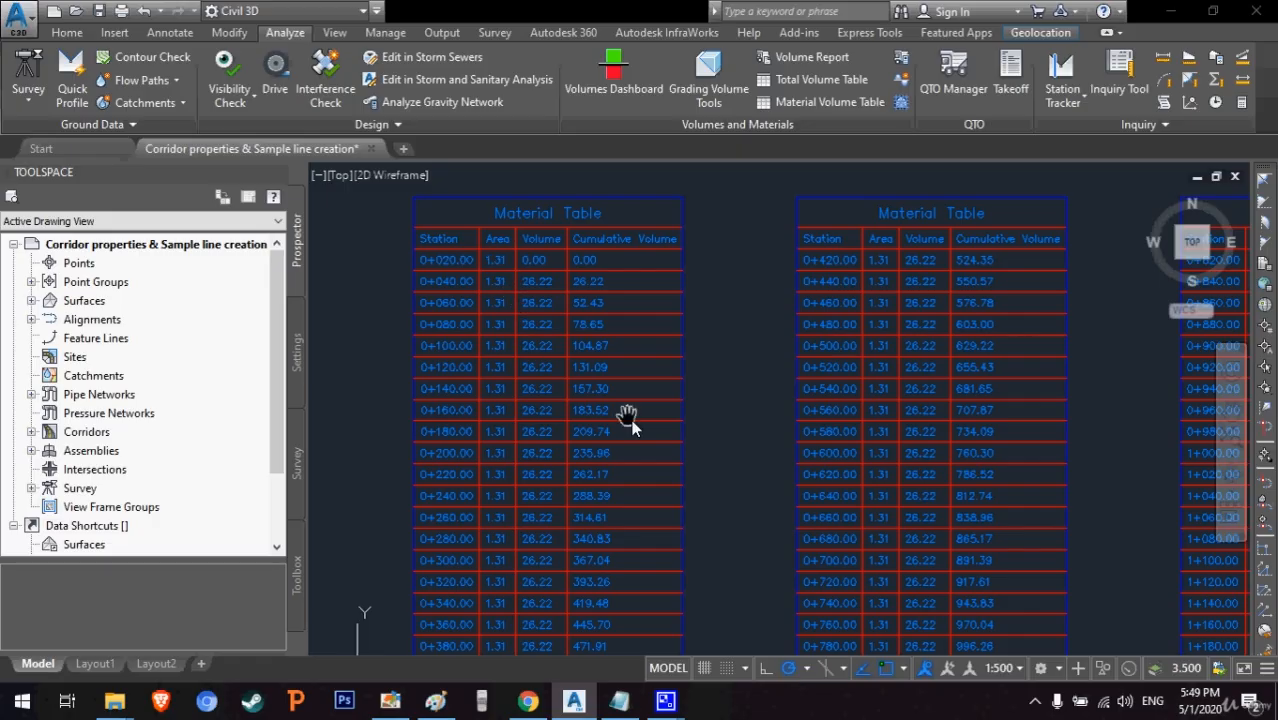
scroll(679, 531, "down", 5)
middle_click_drag(679, 531, 622, 337)
scroll(638, 365, "up", 4)
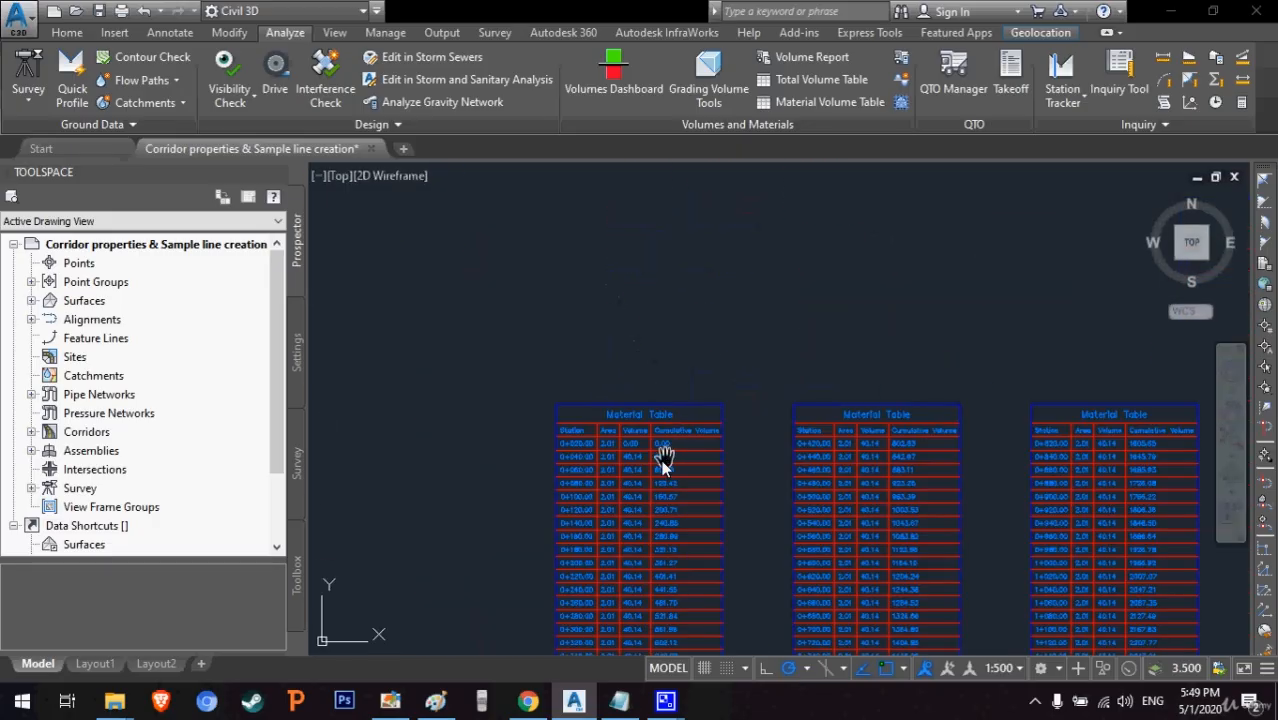
scroll(619, 456, "up", 3)
scroll(625, 451, "down", 5)
- Examine the quantities per station in the Base and Subbase material tables, then return to an overview of all the tables
middle_click_drag(625, 451, 630, 426)
scroll(639, 399, "up", 4)
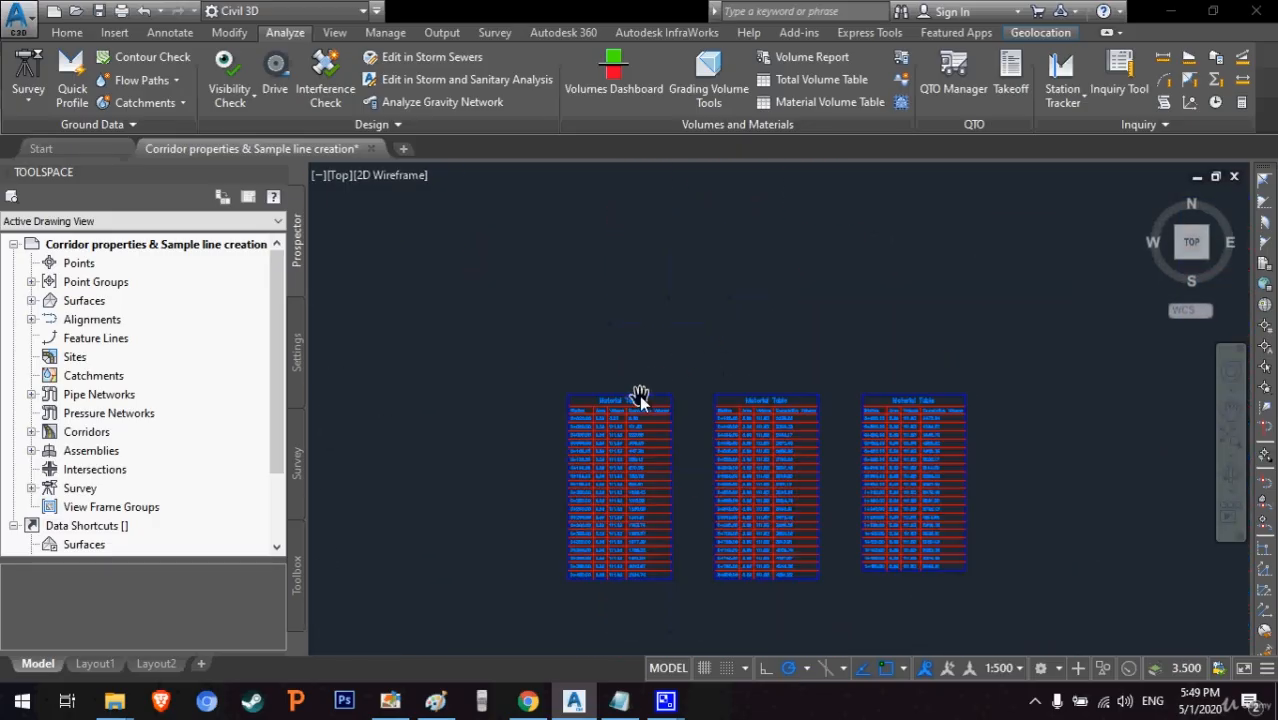
scroll(599, 499, "up", 2)
scroll(562, 465, "up", 5)
scroll(633, 382, "down", 8)
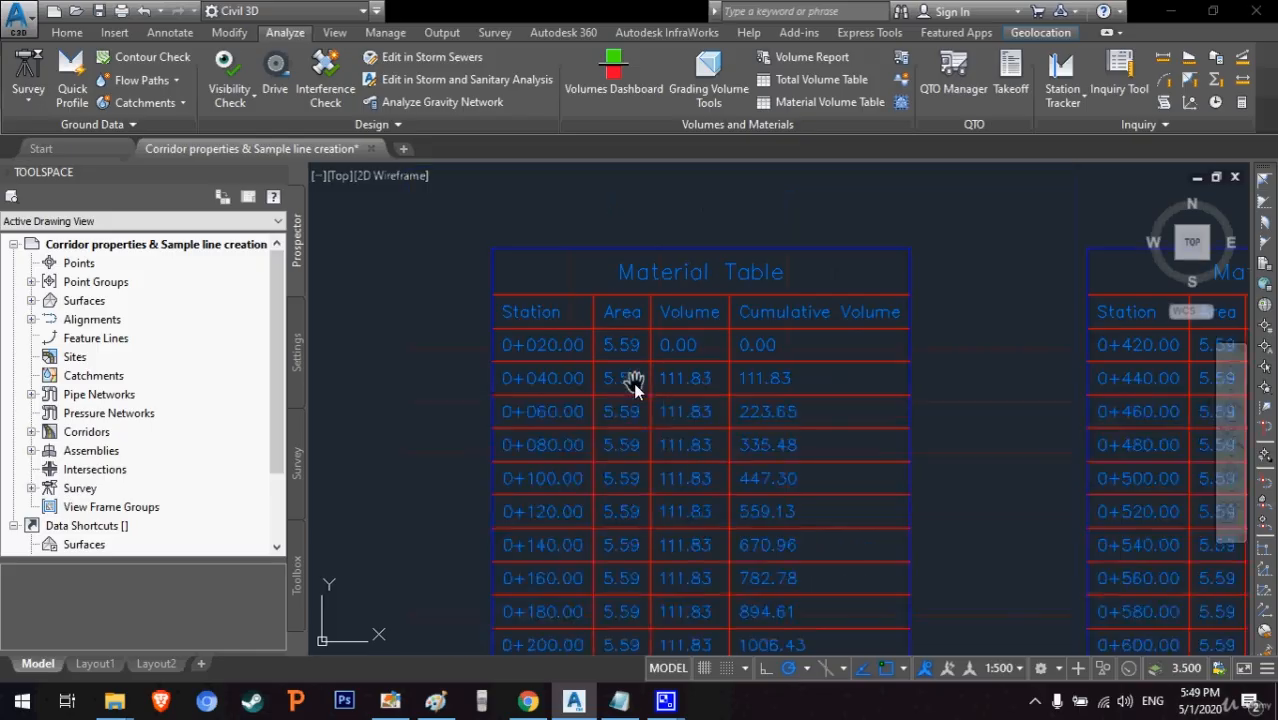
middle_click_drag(693, 228, 693, 399)
scroll(657, 457, "up", 2)
scroll(658, 457, "up", 5)
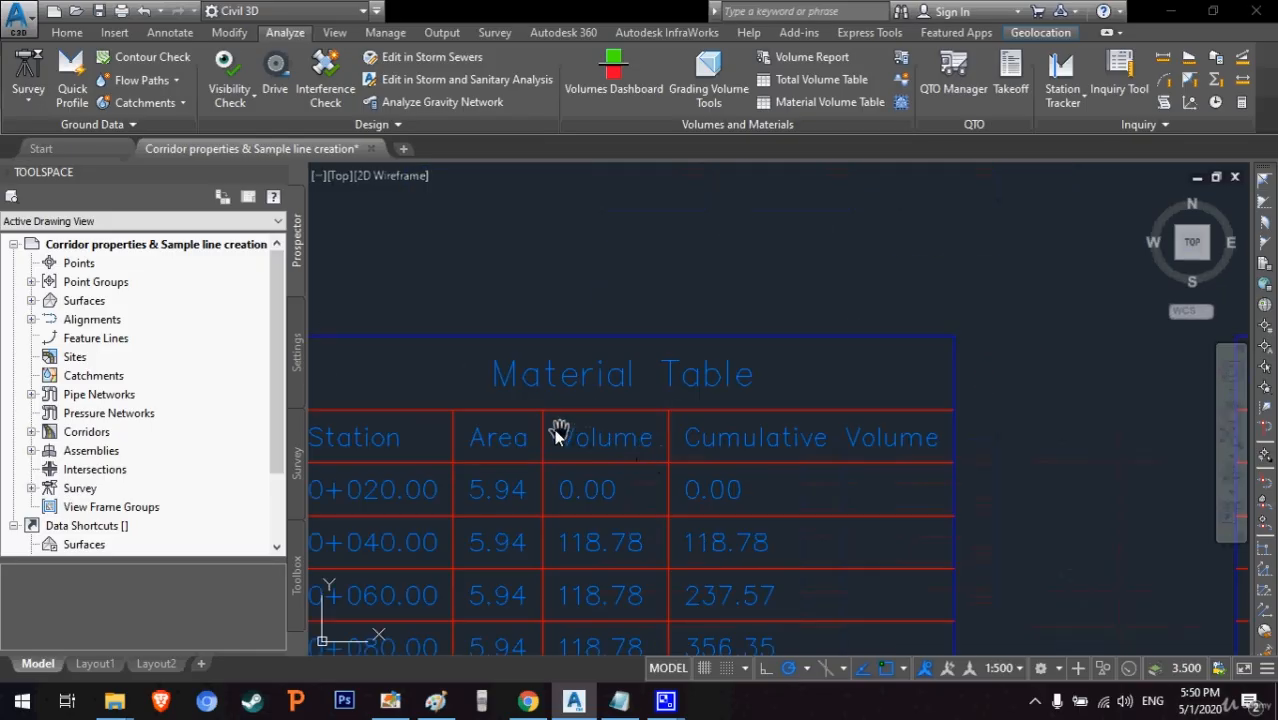
scroll(525, 430, "down", 6)
scroll(640, 359, "down", 5)
scroll(658, 274, "down", 4)
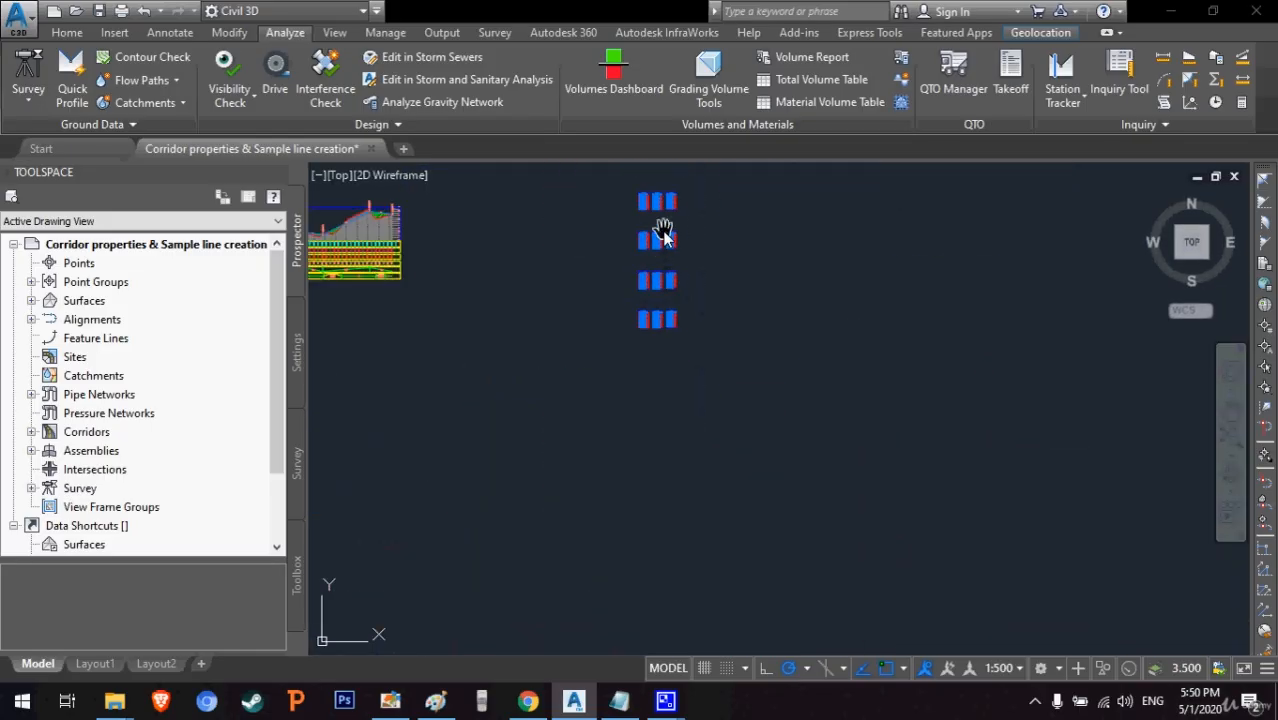
middle_click_drag(656, 243, 665, 337)
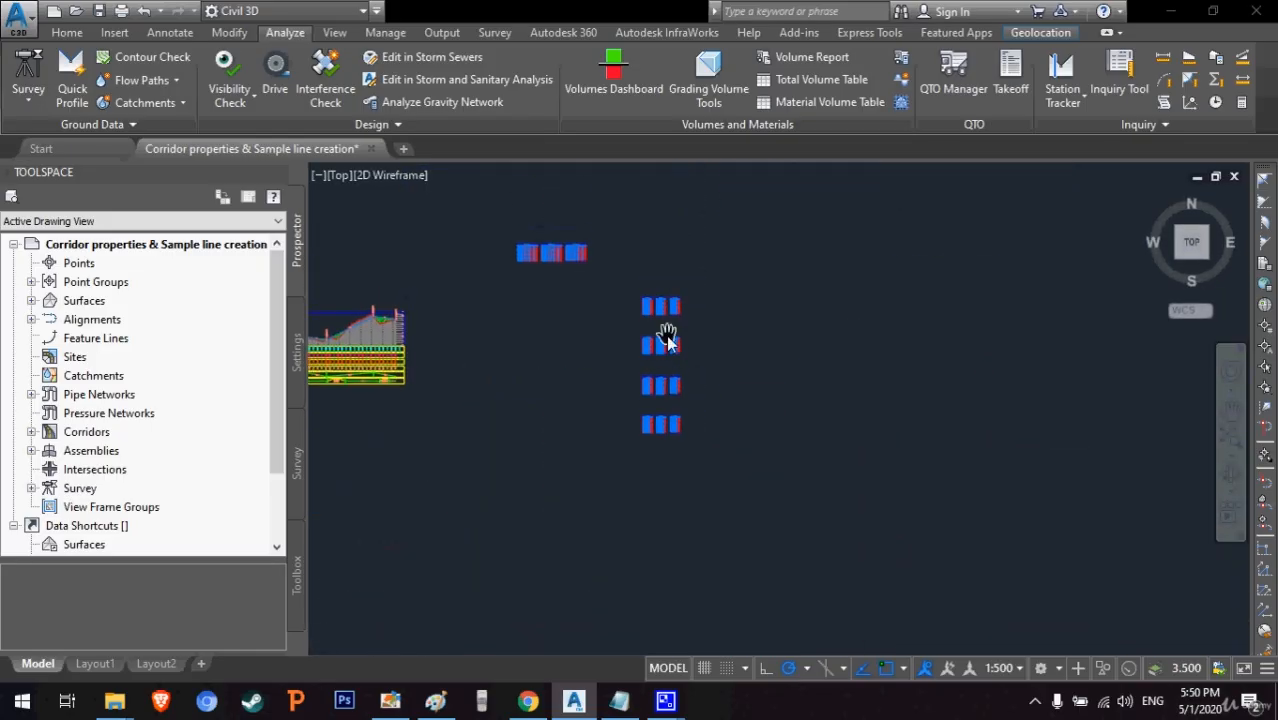
right_click(790, 246)
left_click(818, 262)
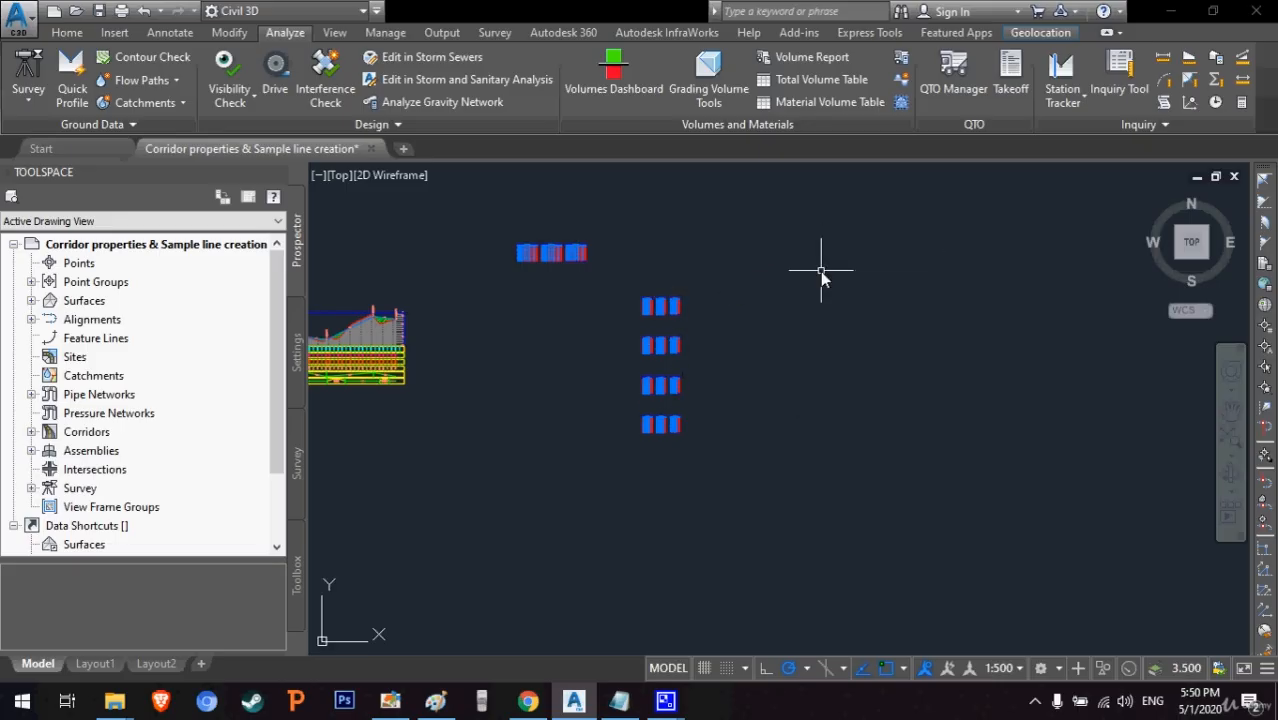